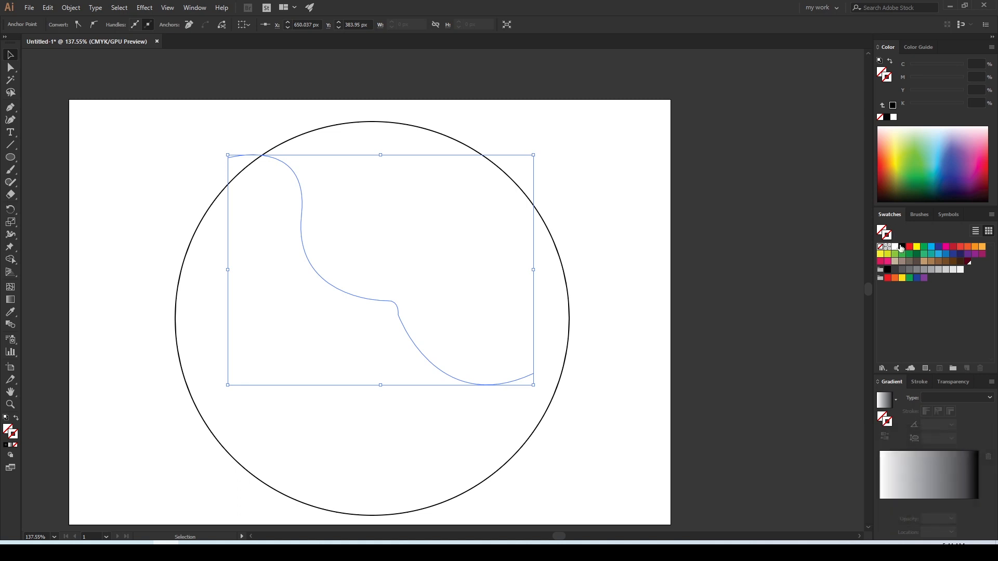
# Continue the wavy path from its lower-right end with a short straight segment reaching the circle's right edge
pyautogui.click(533, 374)
pyautogui.press('space')
pyautogui.moveTo(481, 363); pyautogui.dragTo(519, 324)
pyautogui.hotkey('ctrl', 'space')
pyautogui.moveTo(543, 349); pyautogui.dragTo(593, 372)
pyautogui.moveTo(637, 314); pyautogui.dragTo(628, 314)
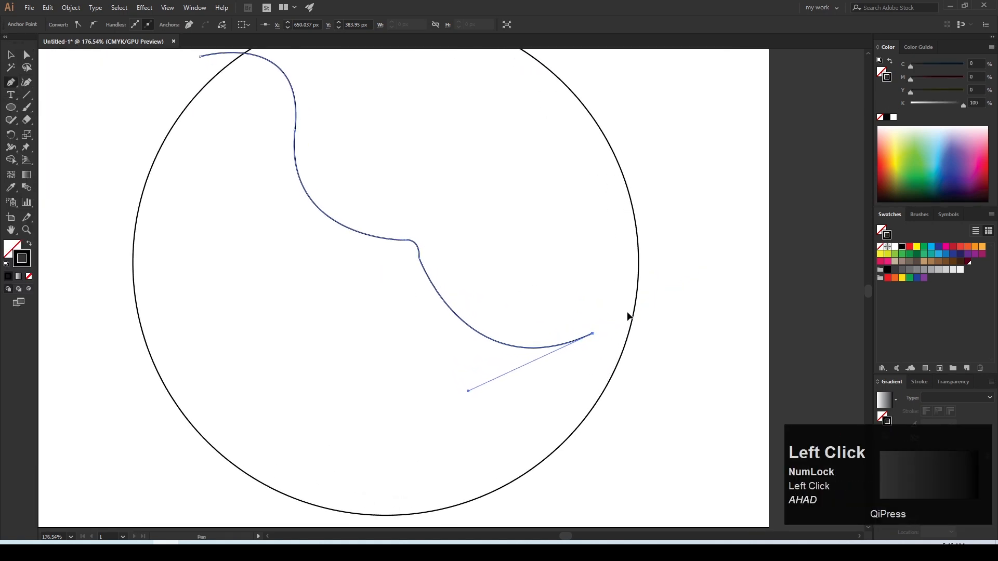
pyautogui.click(628, 314)
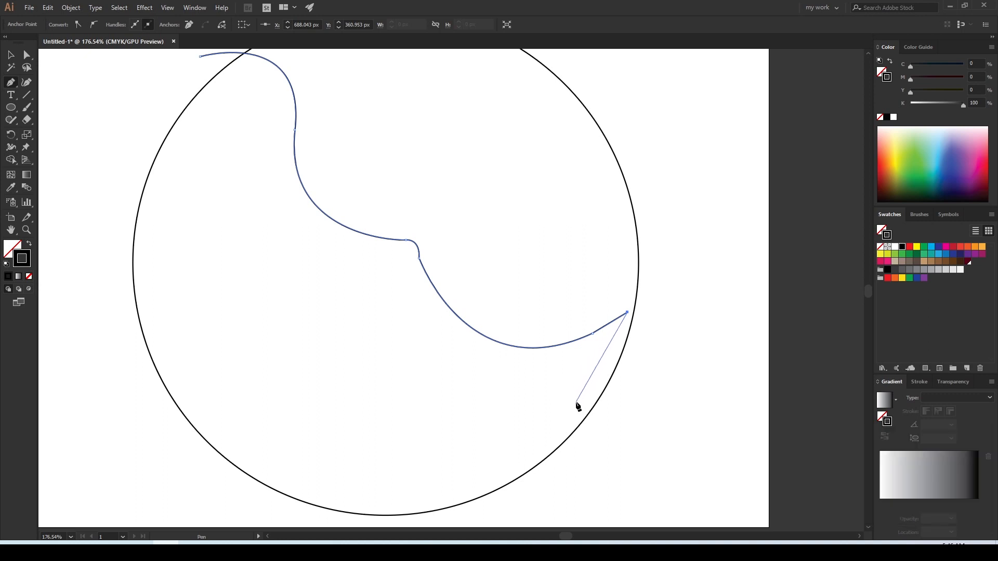
# Curve the path downward just inside the circle's right edge and add a small outward corner notch
pyautogui.moveTo(574, 405); pyautogui.dragTo(524, 449)
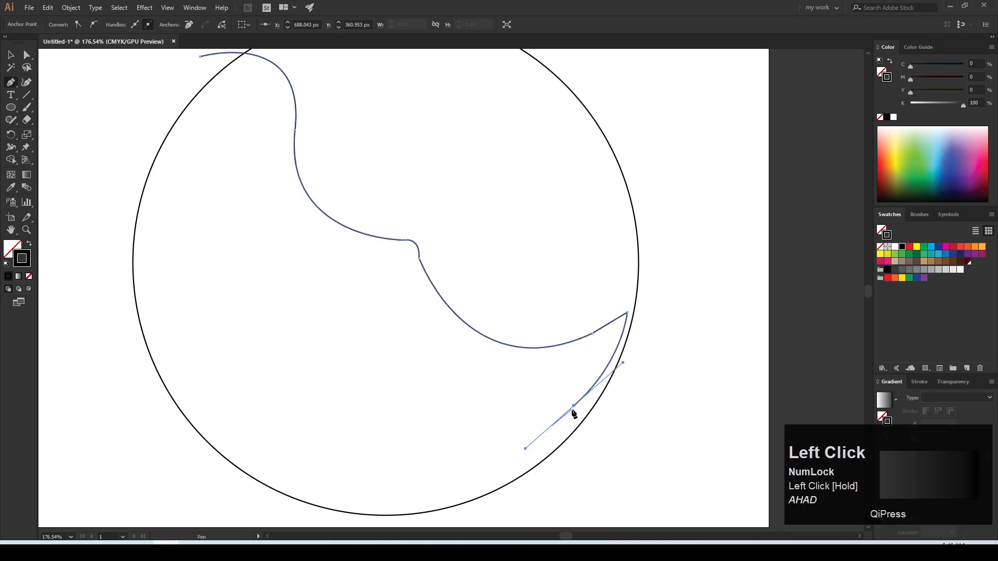
pyautogui.keyDown('alt'); pyautogui.click(574, 405); pyautogui.keyUp('alt')
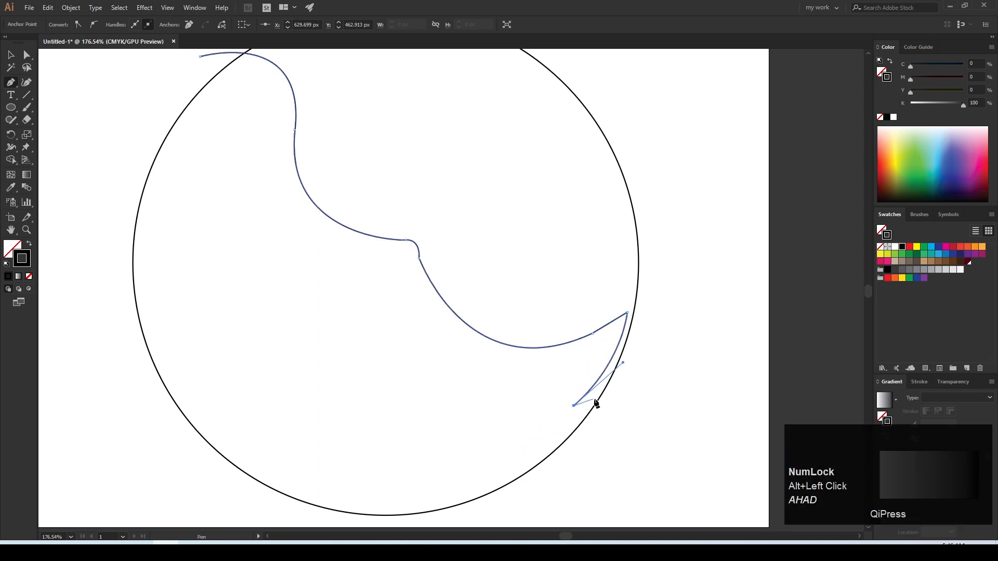
pyautogui.click(595, 398)
# Curve the path along the inside of the circle's lower-right edge and end it with a short corner notch
pyautogui.moveTo(479, 461); pyautogui.dragTo(402, 450)
pyautogui.hotkey('ctrl', 'z')
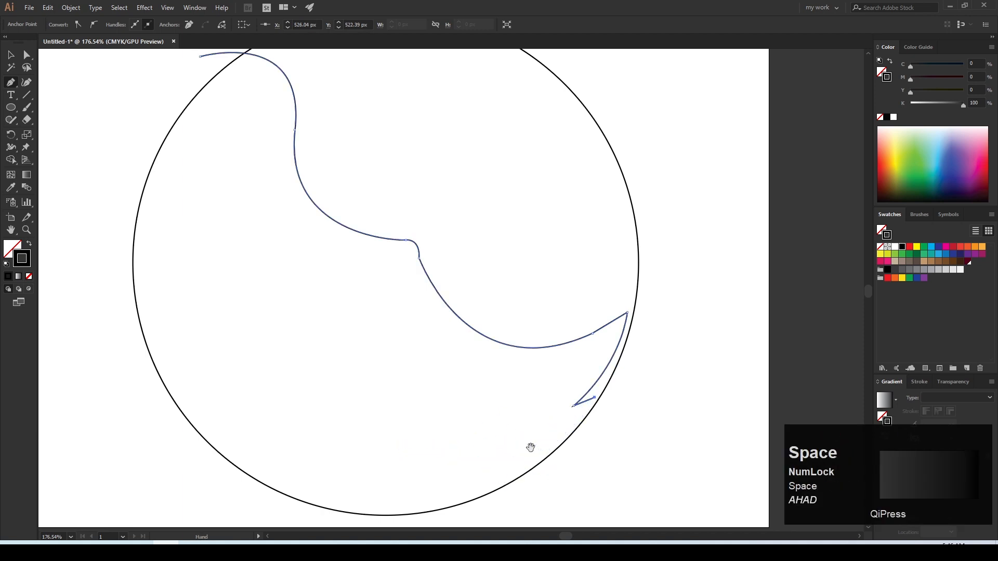
pyautogui.moveTo(531, 446); pyautogui.dragTo(517, 305)
pyautogui.moveTo(466, 345); pyautogui.dragTo(410, 356)
pyautogui.press('space')
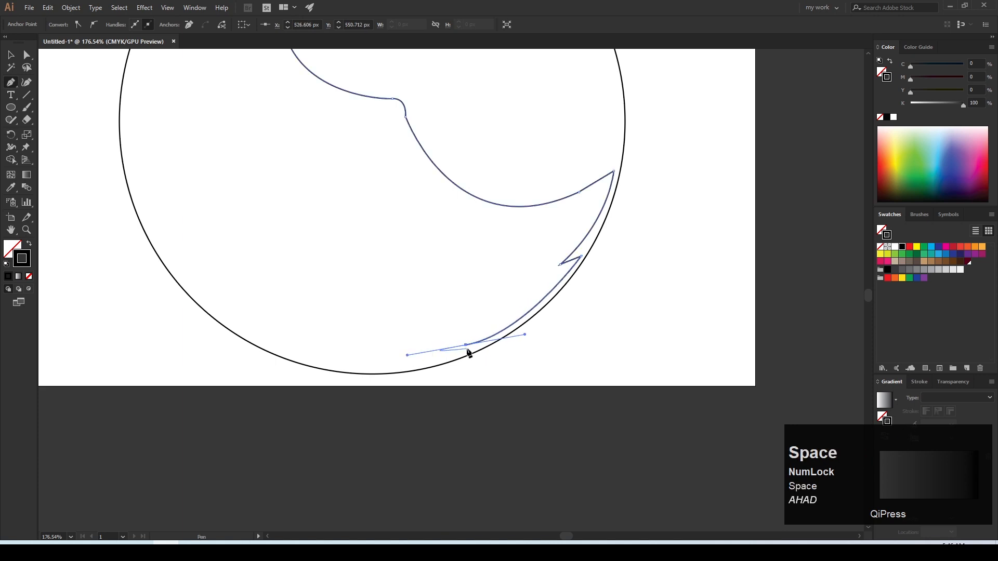
pyautogui.keyDown('alt'); pyautogui.click(466, 345); pyautogui.keyUp('alt')
pyautogui.click(448, 347)
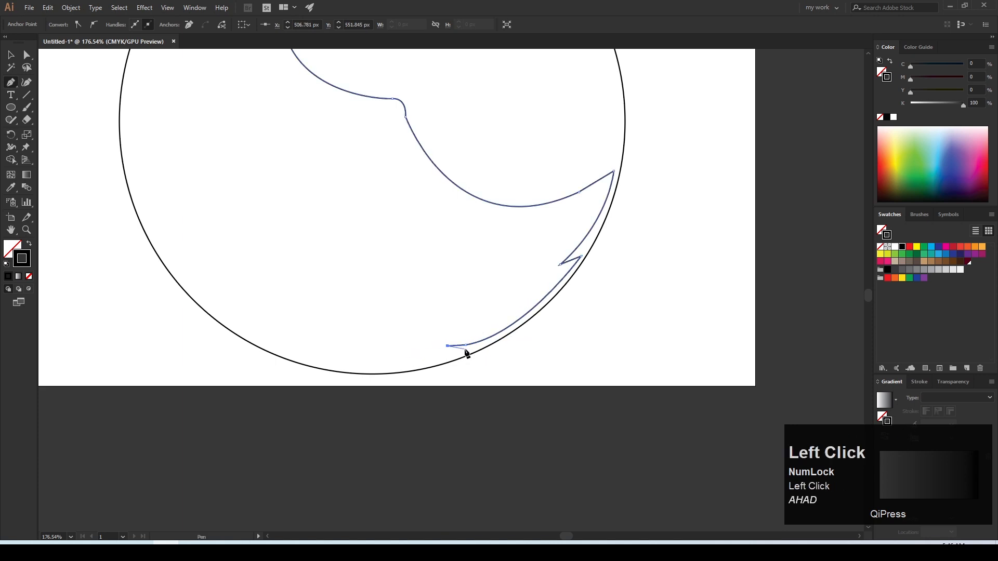
# Continue the path around the inside of the circle's bottom, then add a sharp notch at the lower left
pyautogui.moveTo(310, 355); pyautogui.dragTo(460, 421)
pyautogui.hotkey('ctrl', 'z')
pyautogui.keyDown('alt'); pyautogui.click(481, 430); pyautogui.keyUp('alt')
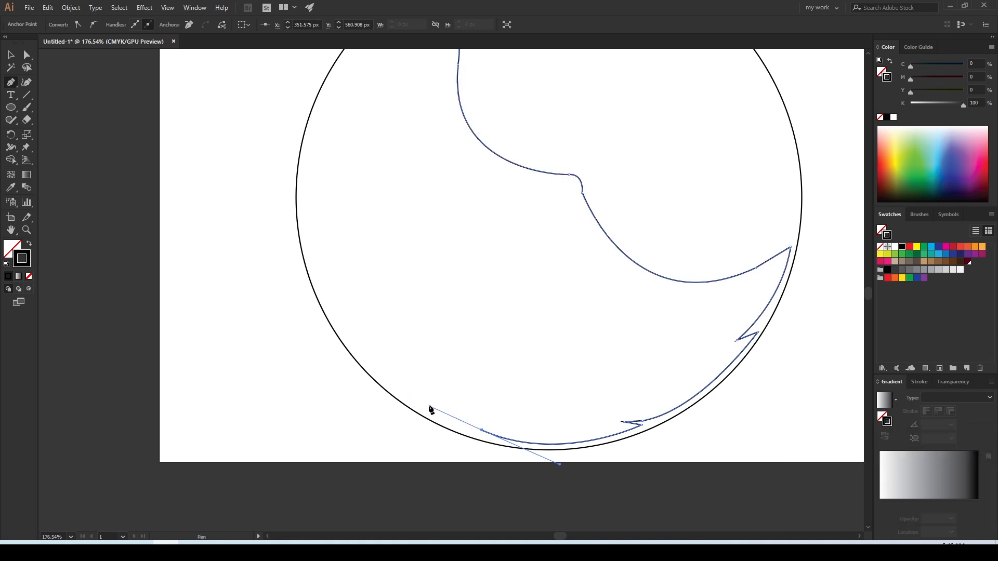
pyautogui.moveTo(425, 398); pyautogui.dragTo(413, 384)
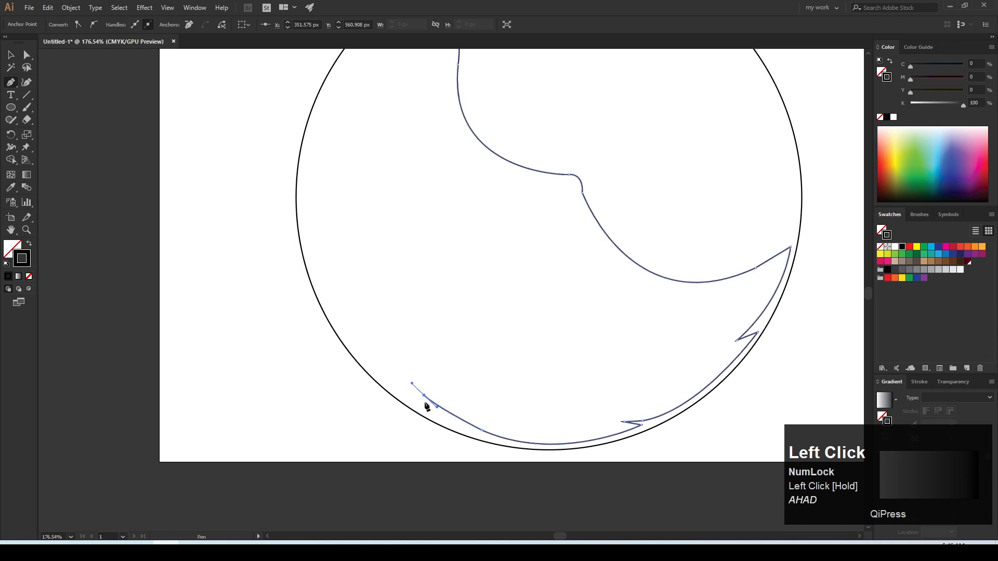
pyautogui.click(441, 419)
# Curve the path up the circle's lower-left edge and add a small corner notch at the left side
pyautogui.moveTo(345, 296); pyautogui.dragTo(339, 220)
pyautogui.hotkey('ctrl', 'z')
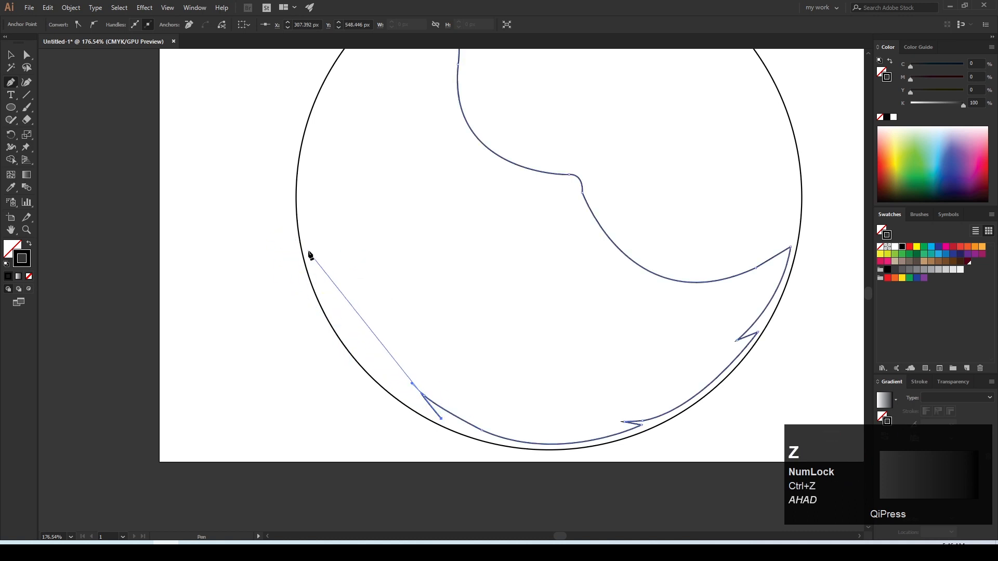
pyautogui.moveTo(308, 251); pyautogui.dragTo(279, 137)
pyautogui.moveTo(319, 241); pyautogui.dragTo(305, 408)
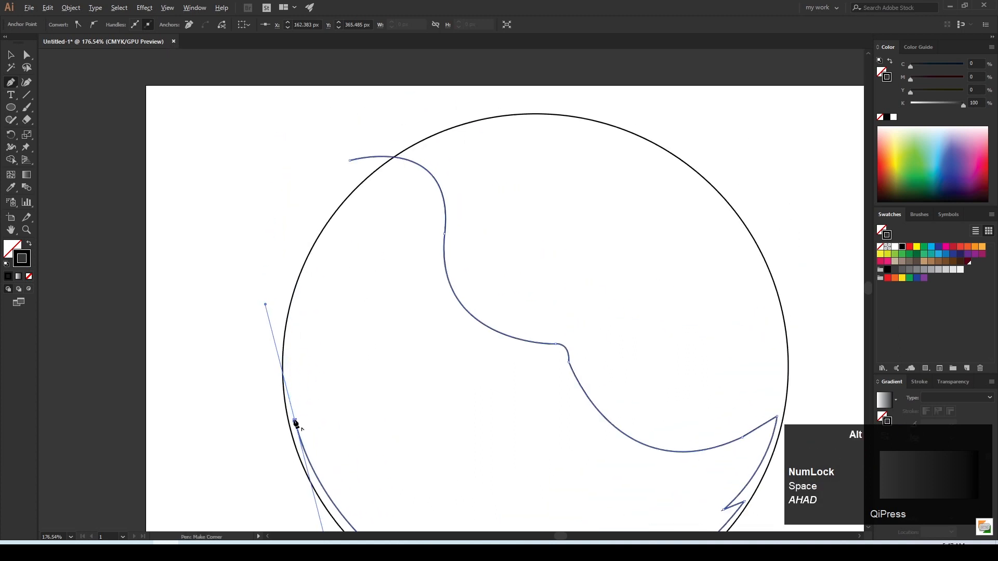
pyautogui.keyDown('alt'); pyautogui.click(310, 253); pyautogui.keyUp('alt')
pyautogui.click(303, 429)
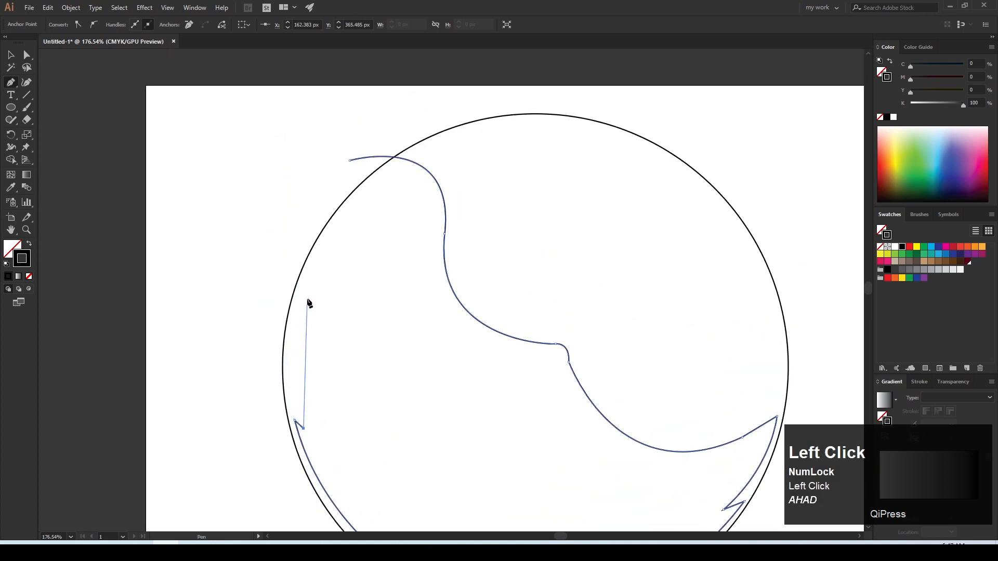
# Curve the path up along the inside of the circle's left edge and make its end a corner point
pyautogui.moveTo(308, 299); pyautogui.dragTo(371, 156)
pyautogui.hotkey('ctrl', 'z')
pyautogui.click(318, 253)
pyautogui.keyDown('alt'); pyautogui.click(318, 253); pyautogui.keyUp('alt')
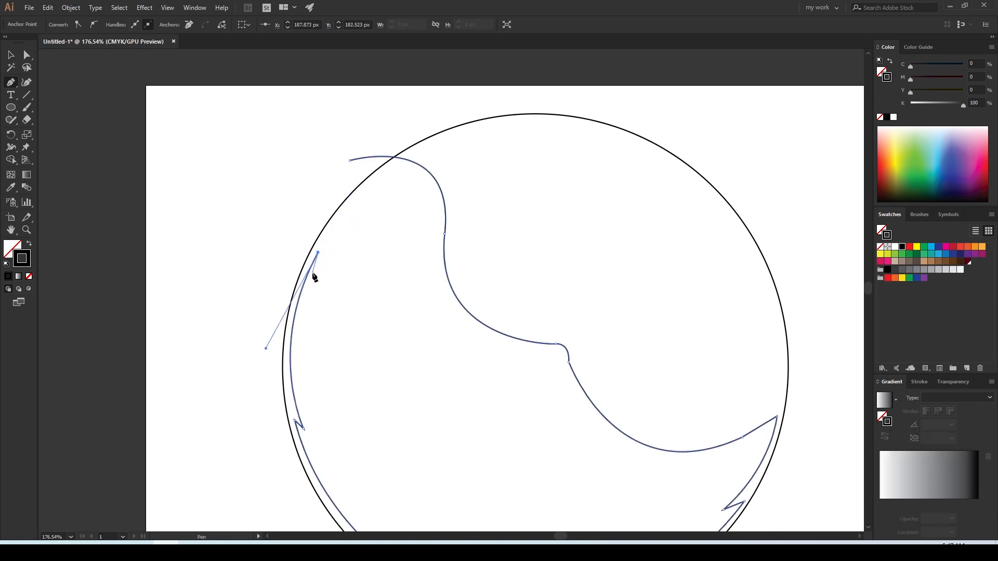
pyautogui.click(313, 273)
pyautogui.click(413, 161)
pyautogui.hotkey('ctrl', 'z')
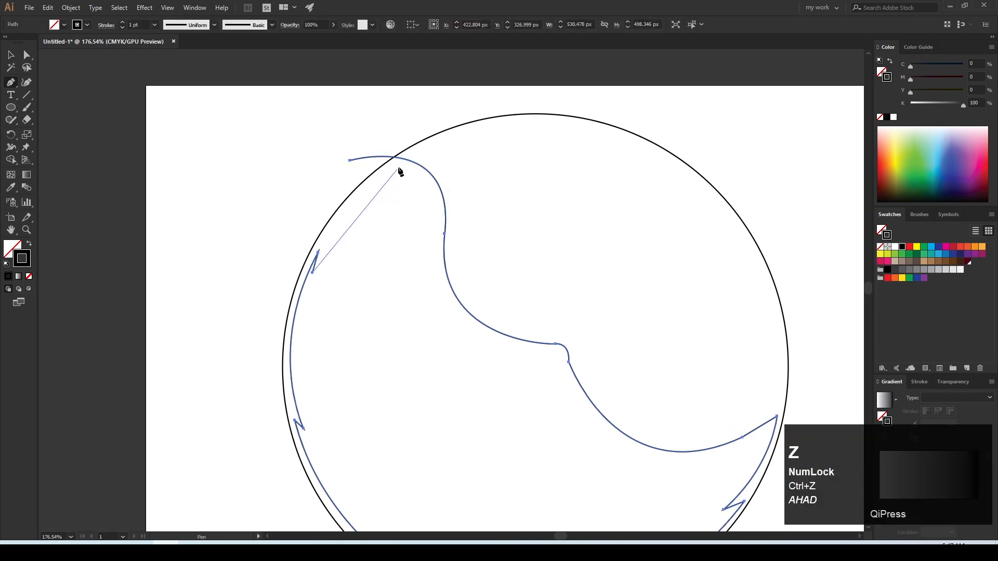
pyautogui.moveTo(392, 169); pyautogui.dragTo(435, 155)
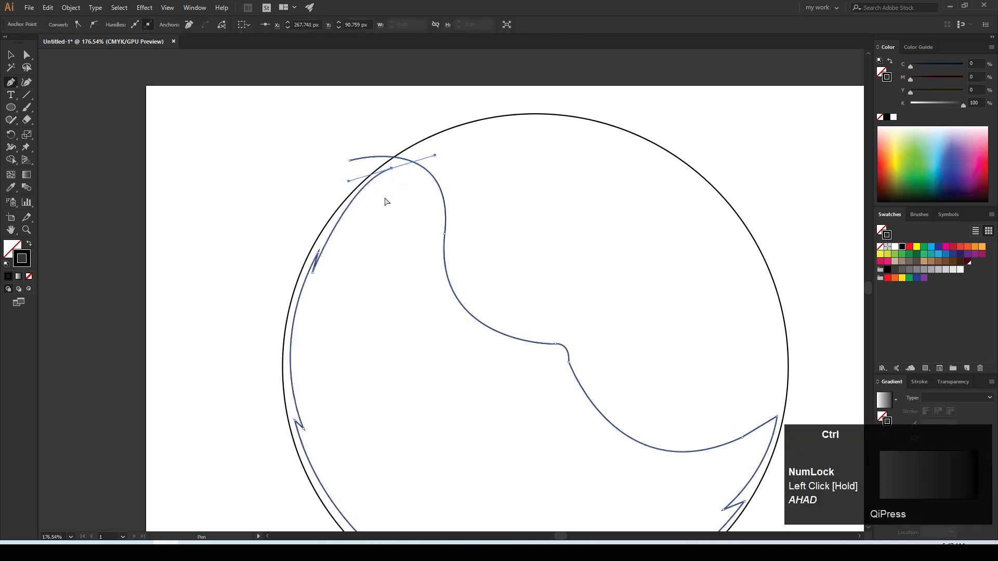
pyautogui.hotkey('ctrl', 'z')
pyautogui.hotkey('ctrl', 'z')
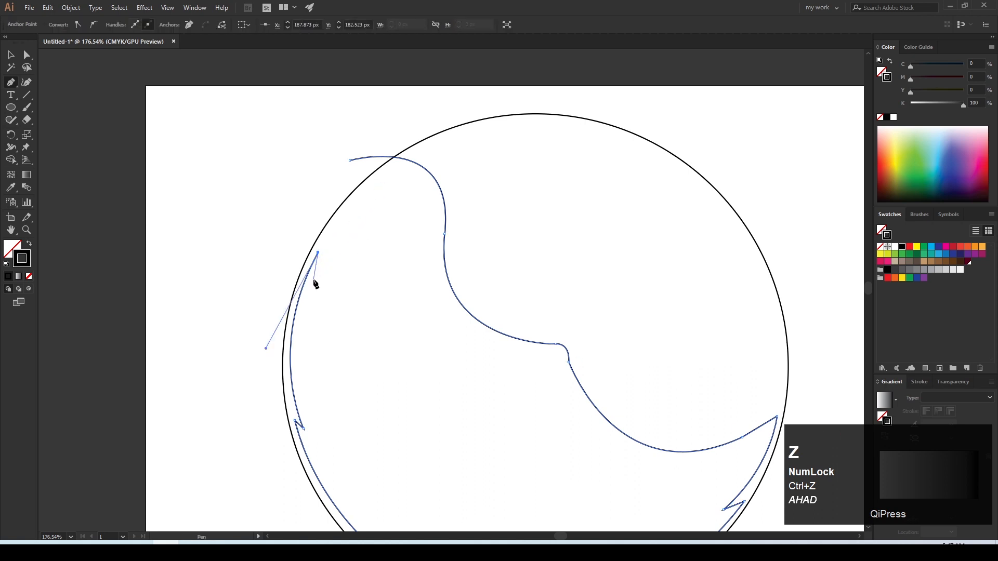
# Add a notch on the upper-left edge, curve the path up inside the circle, and extend its end to the wavy line
pyautogui.click(315, 277)
pyautogui.moveTo(405, 167); pyautogui.dragTo(490, 327)
pyautogui.keyDown('ctrl'); pyautogui.click(490, 327); pyautogui.keyUp('ctrl')
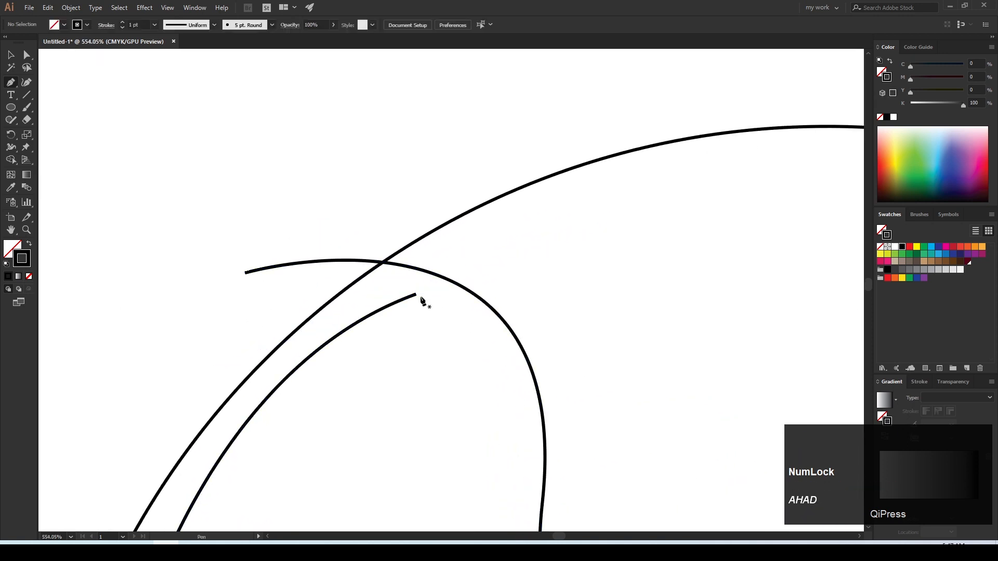
pyautogui.click(416, 294)
pyautogui.click(451, 280)
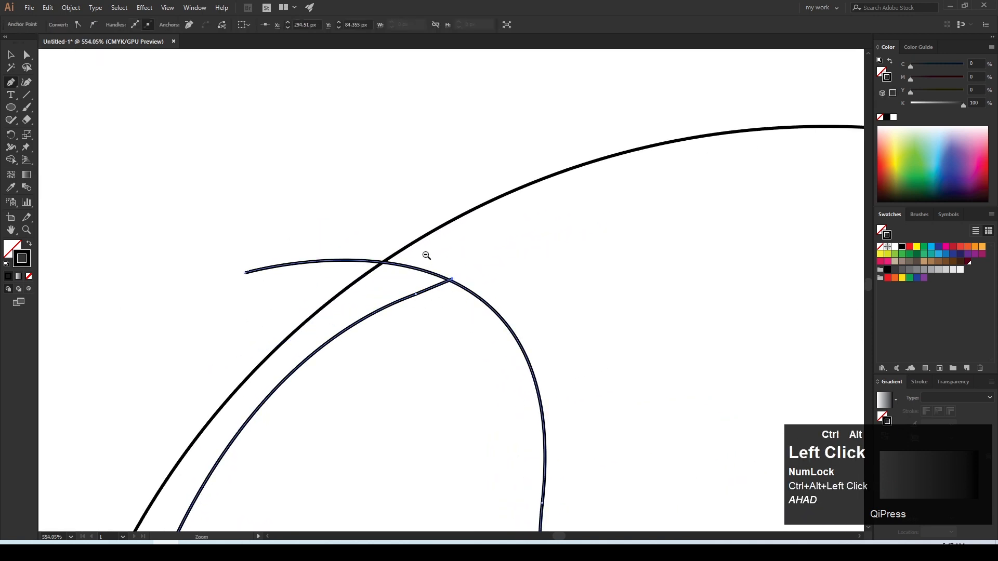
pyautogui.moveTo(426, 255); pyautogui.dragTo(379, 255)
pyautogui.moveTo(450, 291); pyautogui.dragTo(432, 234)
pyautogui.moveTo(460, 323); pyautogui.dragTo(405, 323)
pyautogui.moveTo(550, 359); pyautogui.dragTo(489, 297)
pyautogui.moveTo(468, 304); pyautogui.dragTo(441, 246)
pyautogui.press('v')
pyautogui.click(401, 270)
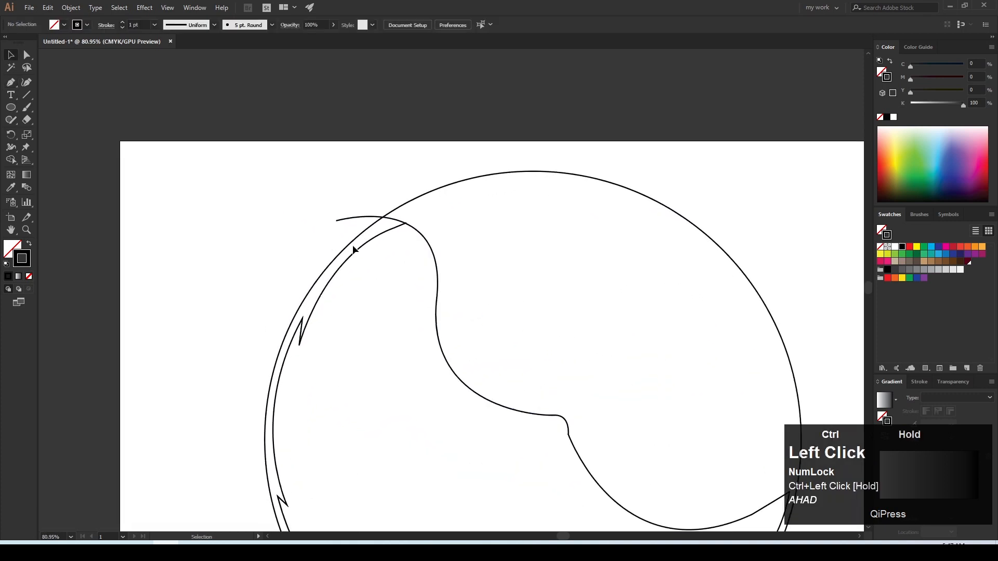
pyautogui.click(349, 219)
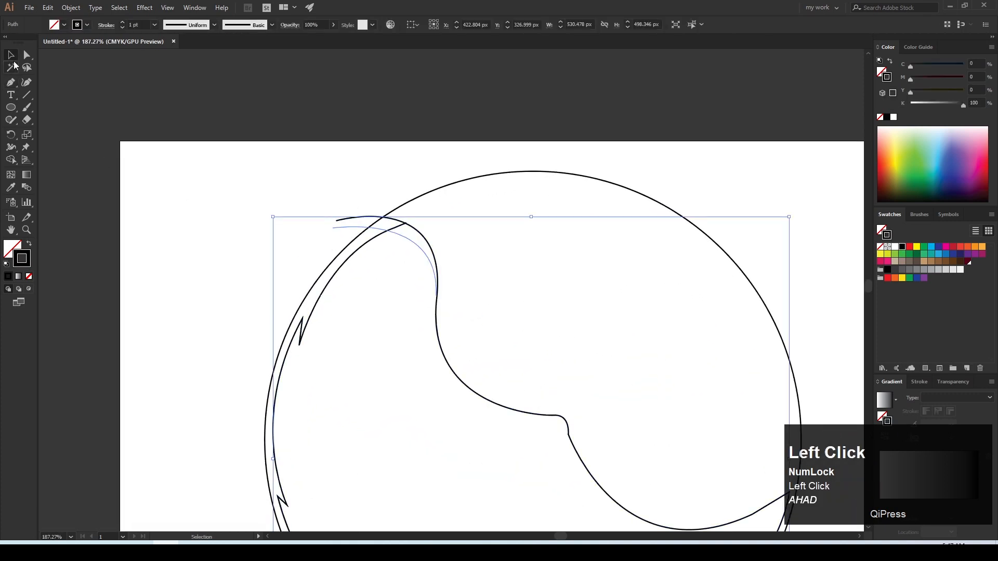
pyautogui.click(27, 55)
pyautogui.click(332, 227)
pyautogui.press('Delete')
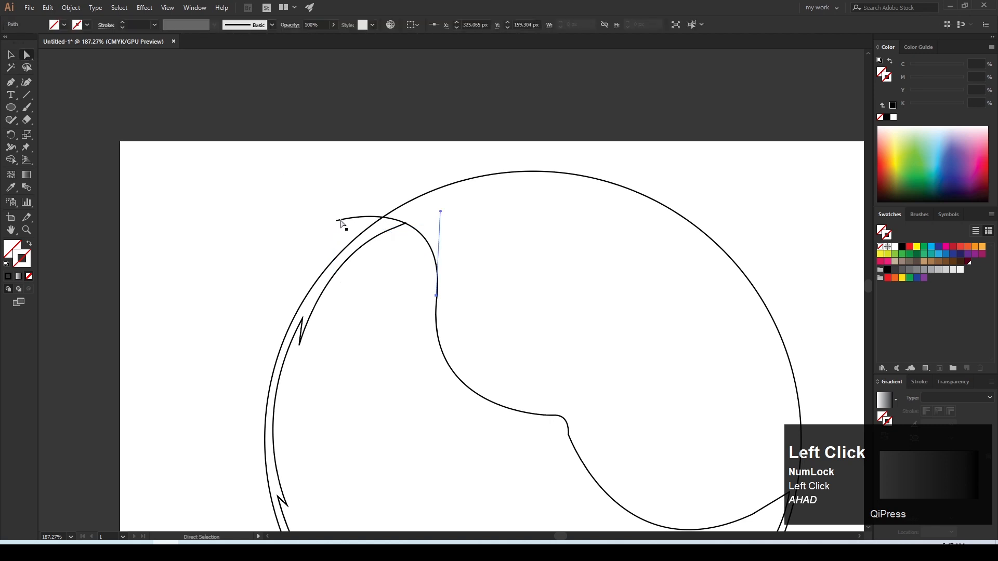
pyautogui.click(336, 221)
pyautogui.press('Delete')
pyautogui.hotkey('ctrl', 'z')
pyautogui.click(325, 212)
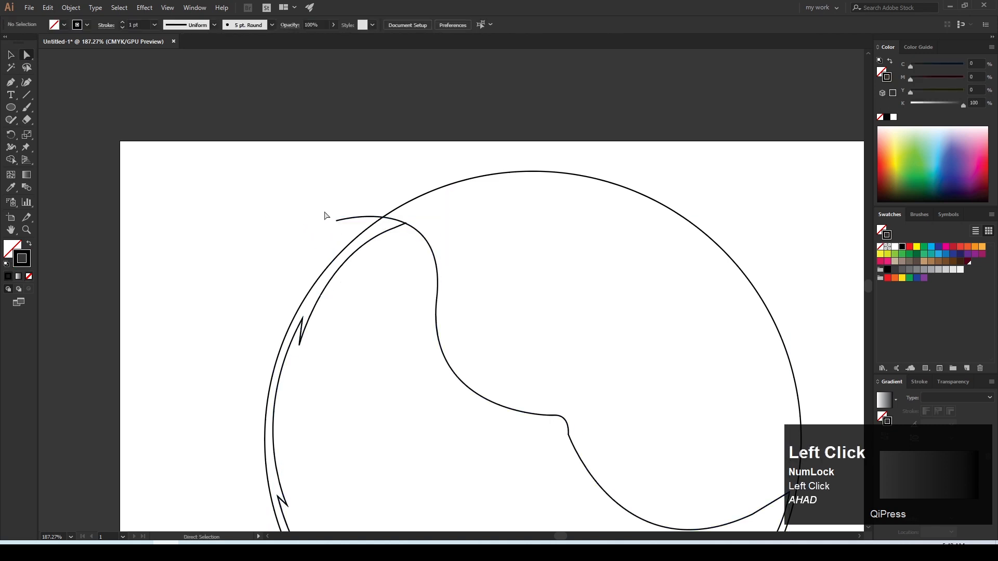
# Move the wavy line's stray upper-left end anchor onto the path's other end so the outline meets inside the circle
pyautogui.moveTo(325, 215); pyautogui.dragTo(404, 223)
pyautogui.moveTo(448, 191); pyautogui.dragTo(432, 216)
pyautogui.keyDown('ctrl'); pyautogui.keyDown('alt'); pyautogui.click(385, 178); pyautogui.keyUp('alt'); pyautogui.keyUp('ctrl')
pyautogui.keyDown('ctrl'); pyautogui.click(457, 281); pyautogui.keyUp('ctrl')
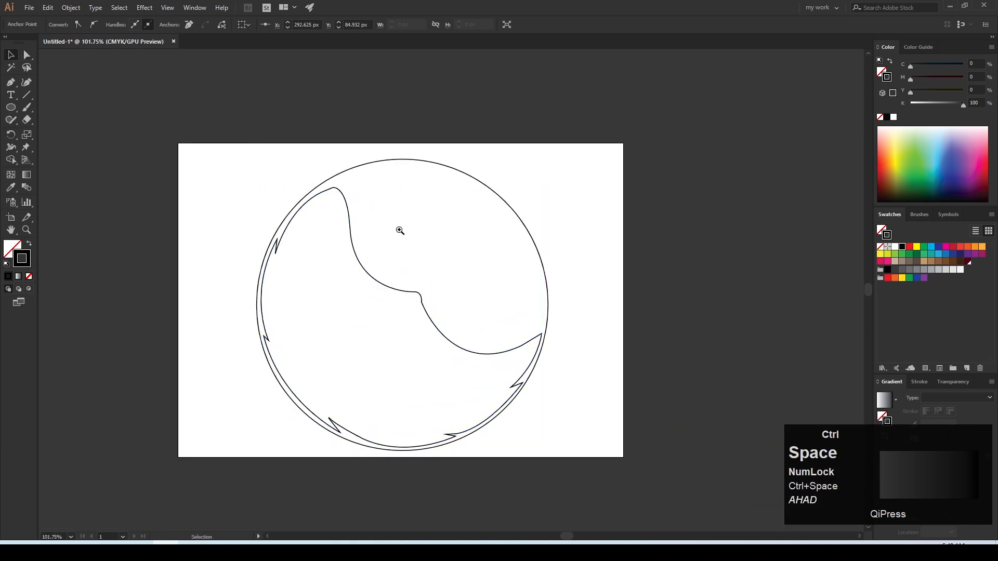
pyautogui.keyDown('ctrl'); pyautogui.click(377, 228); pyautogui.keyUp('ctrl')
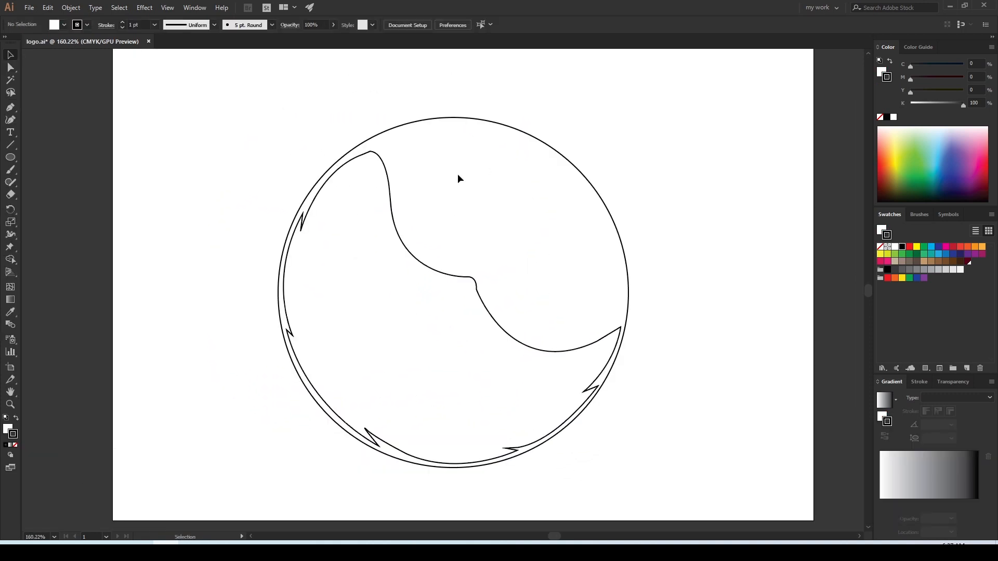
# Give the lower wavy shape a red fill and a matching red stroke (M 100, Y 100)
pyautogui.click(395, 242)
pyautogui.click(910, 246)
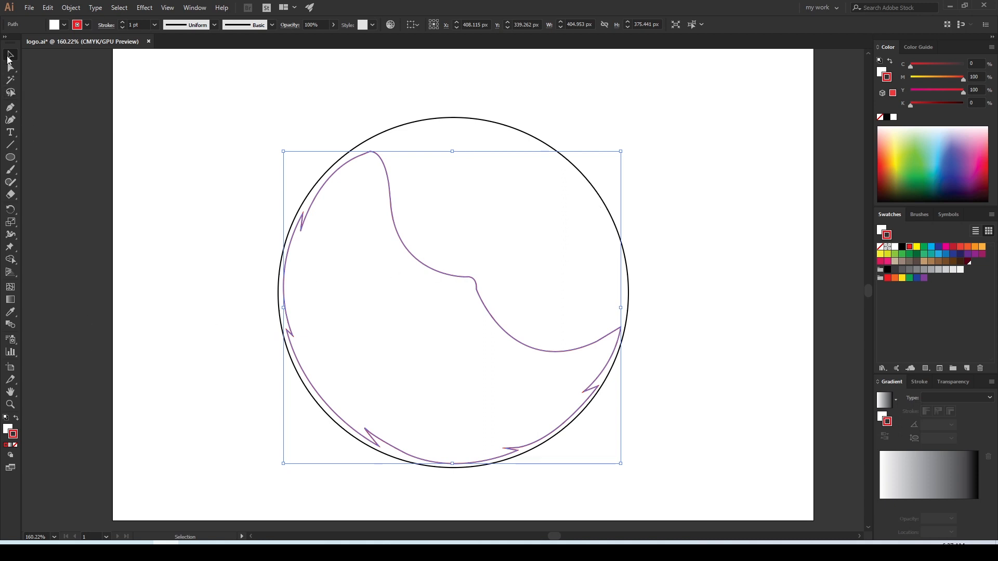
pyautogui.click(7, 37)
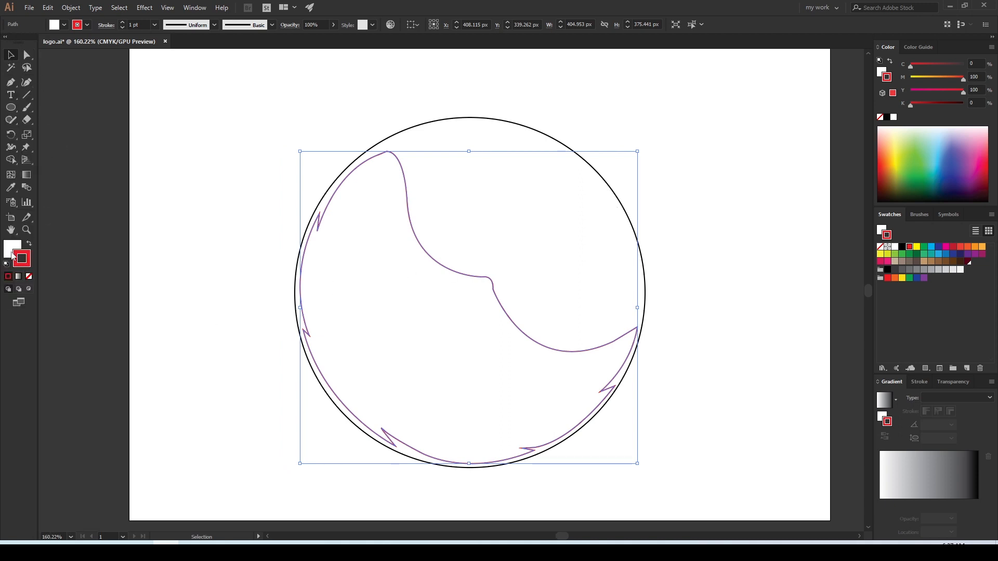
pyautogui.click(29, 243)
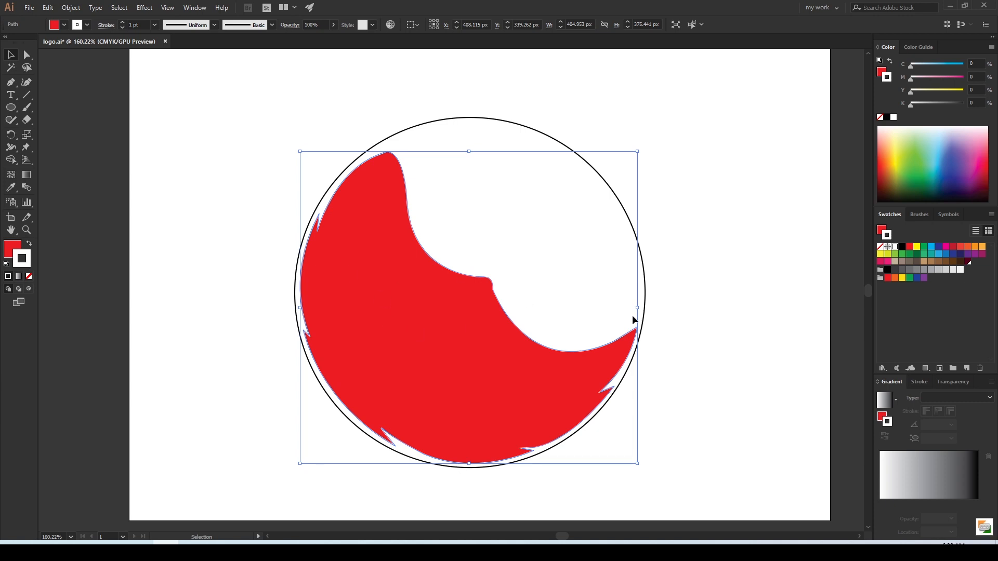
pyautogui.click(909, 247)
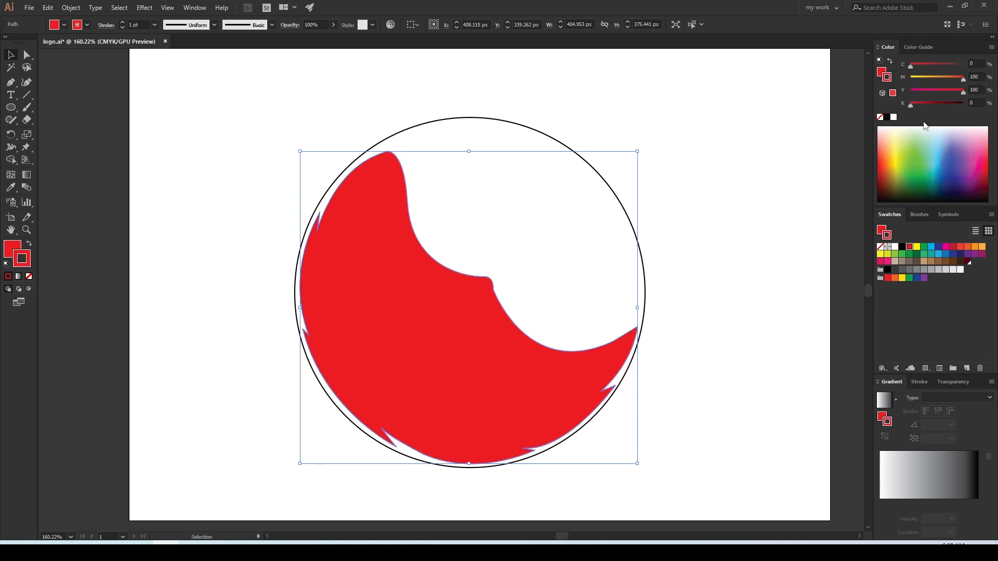
# Darken the shape's red stroke to about 53% black, swap it into the fill, and remove the outline
pyautogui.moveTo(916, 104); pyautogui.dragTo(934, 106)
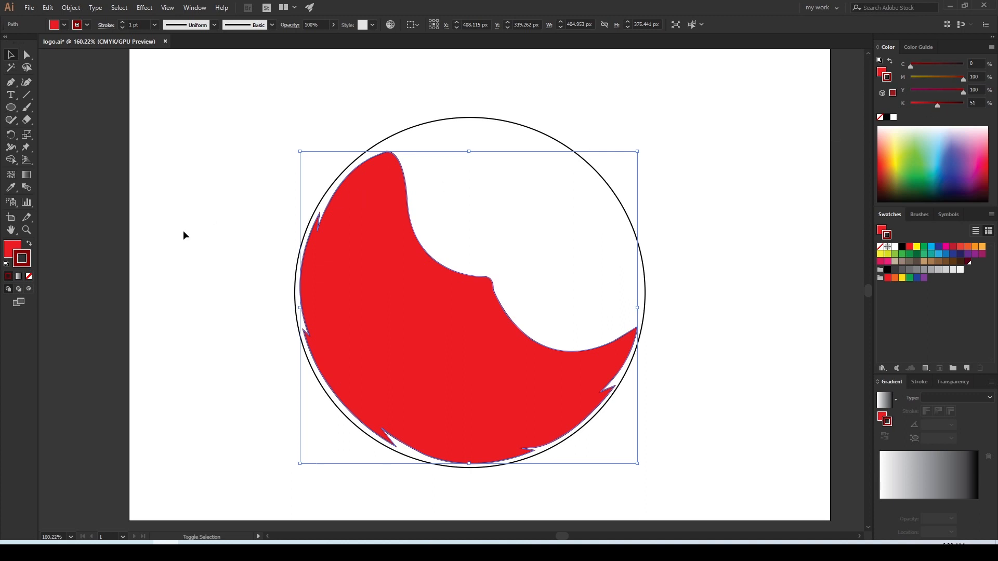
pyautogui.hotkey('shift', 'x')
pyautogui.click(495, 237)
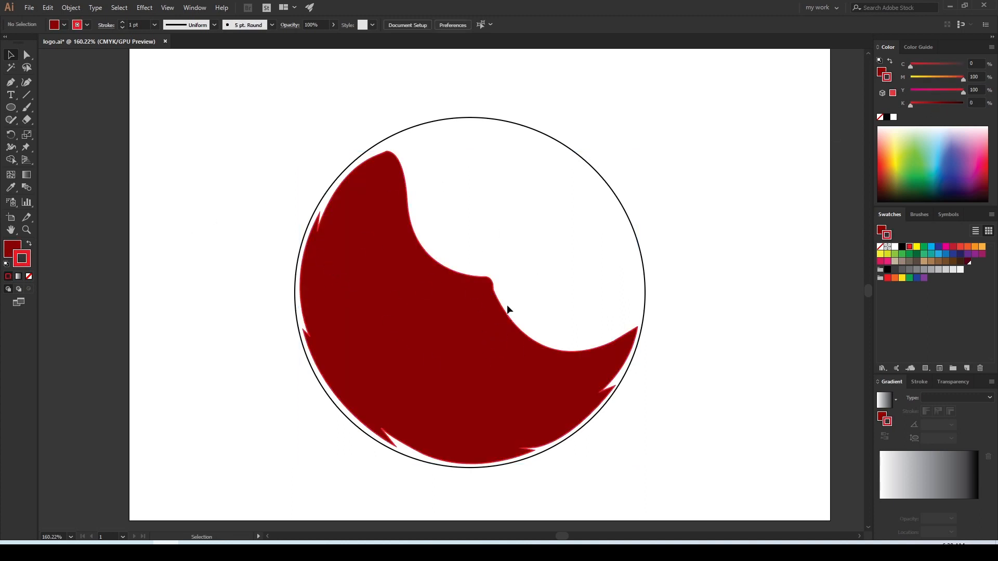
pyautogui.click(480, 312)
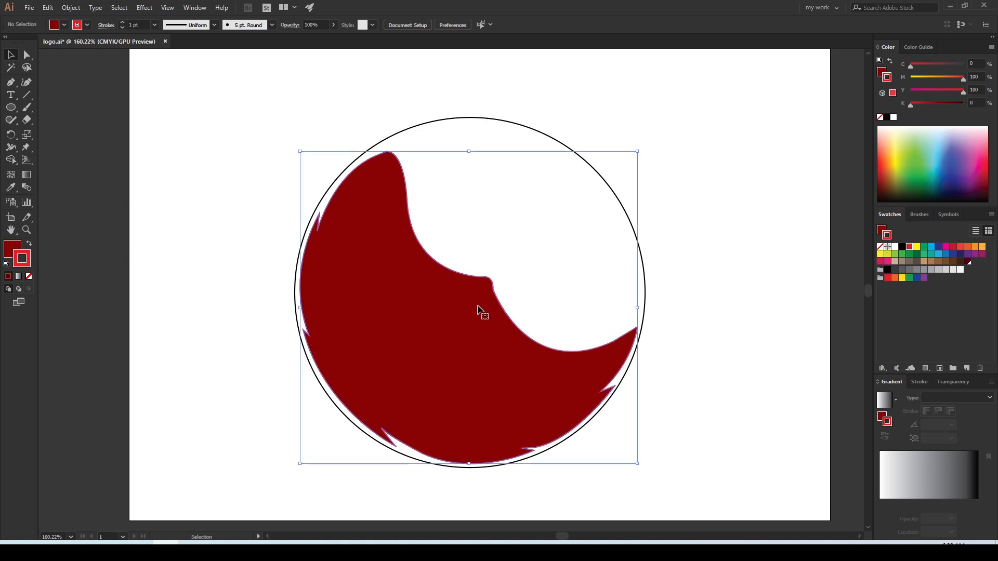
pyautogui.click(29, 277)
pyautogui.click(589, 311)
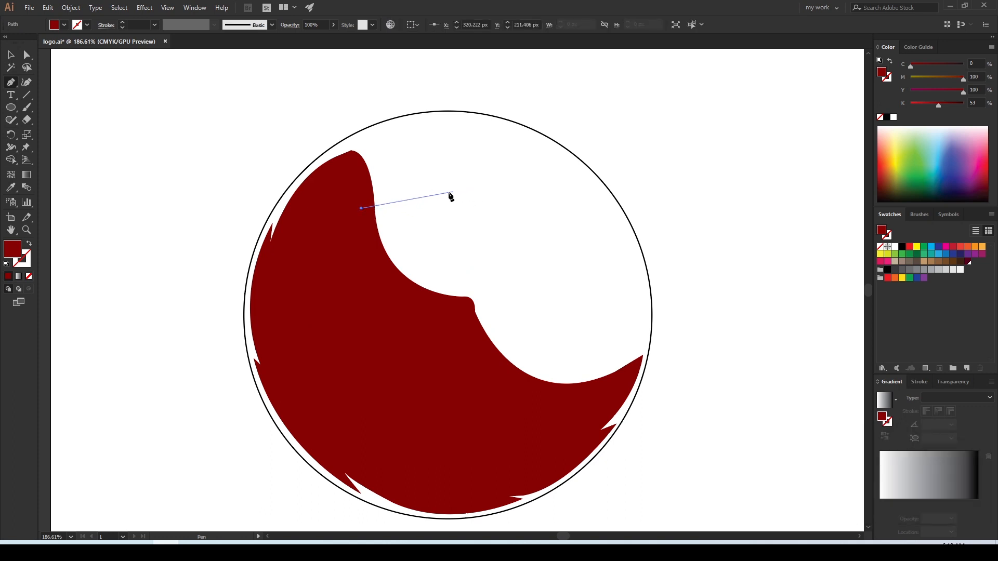
# Draw the head's outline with a small brow notch, a rounded nose, and a concave open mouth curving down to the lower jaw
pyautogui.moveTo(442, 194); pyautogui.dragTo(484, 193)
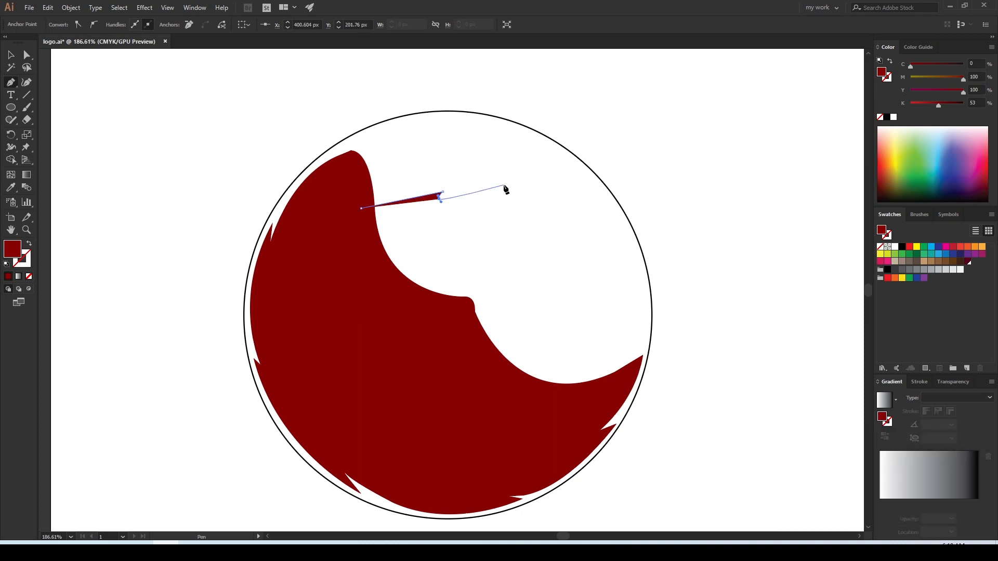
pyautogui.click(504, 185)
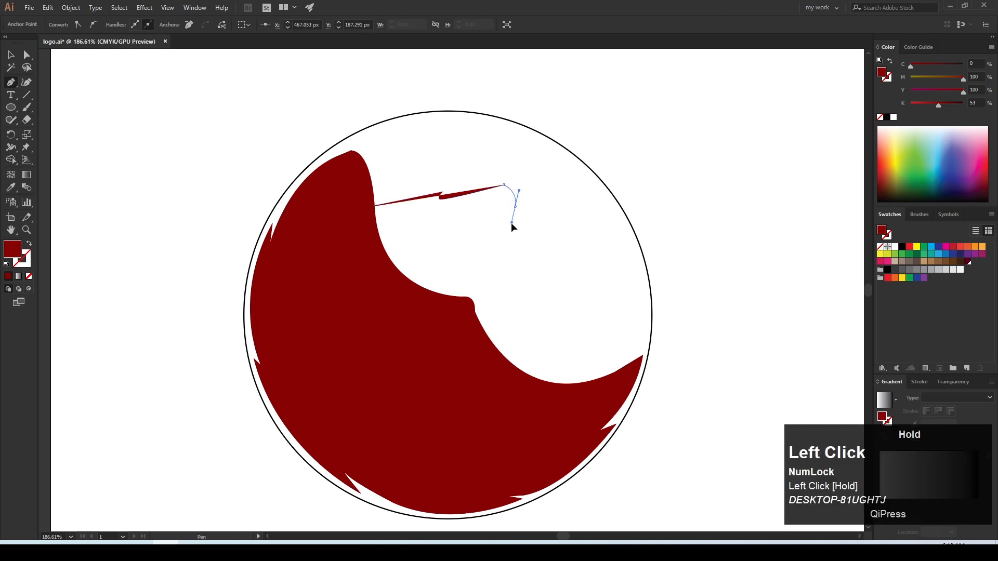
pyautogui.moveTo(512, 227); pyautogui.dragTo(660, 388)
pyautogui.click(660, 388)
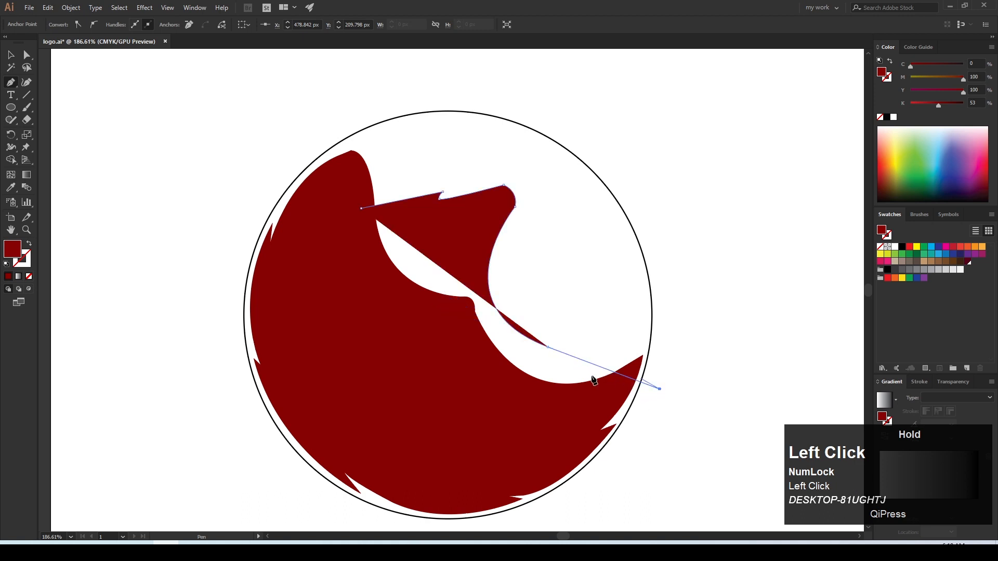
pyautogui.keyDown('alt'); pyautogui.click(549, 347); pyautogui.keyUp('alt')
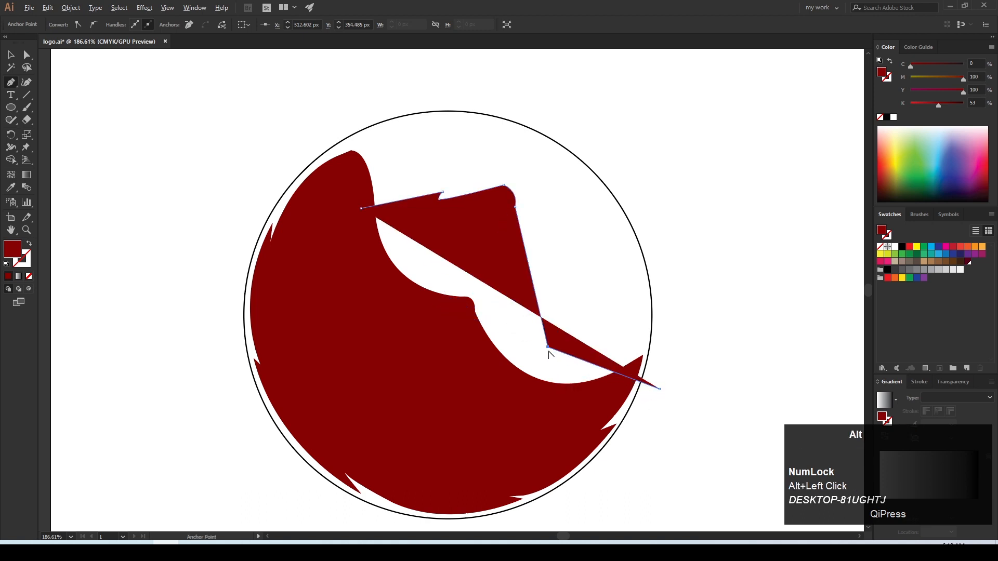
pyautogui.keyDown('alt'); pyautogui.click(548, 347); pyautogui.keyUp('alt')
pyautogui.keyDown('alt'); pyautogui.click(548, 348); pyautogui.keyUp('alt')
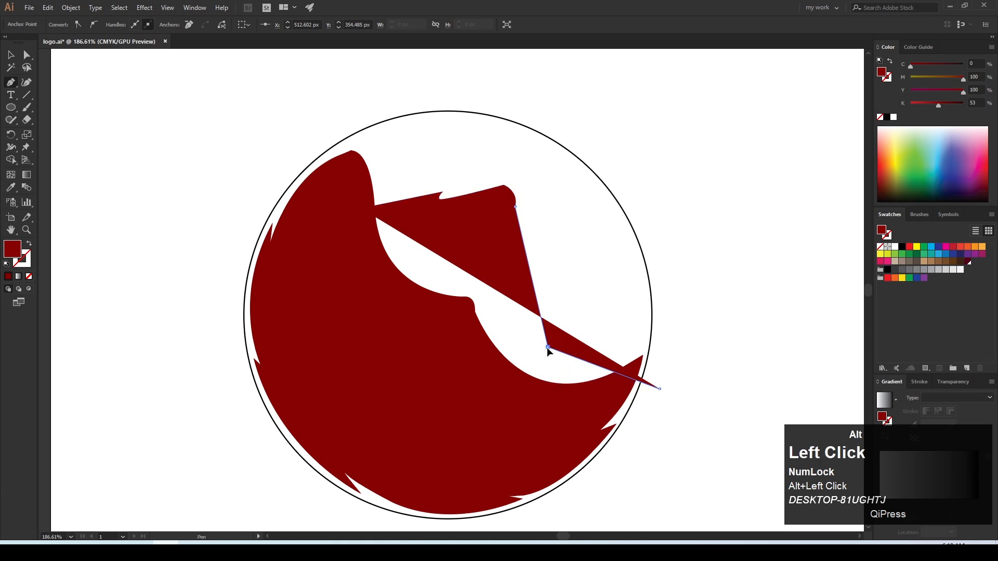
pyautogui.hotkey('ctrl', 'z')
pyautogui.hotkey('ctrl', 'z')
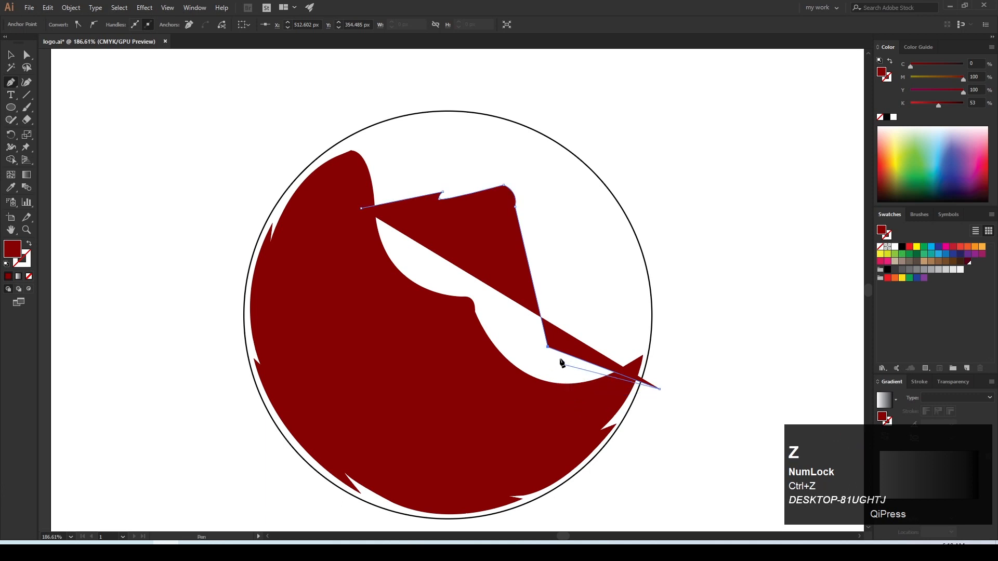
pyautogui.hotkey('ctrl', 'z')
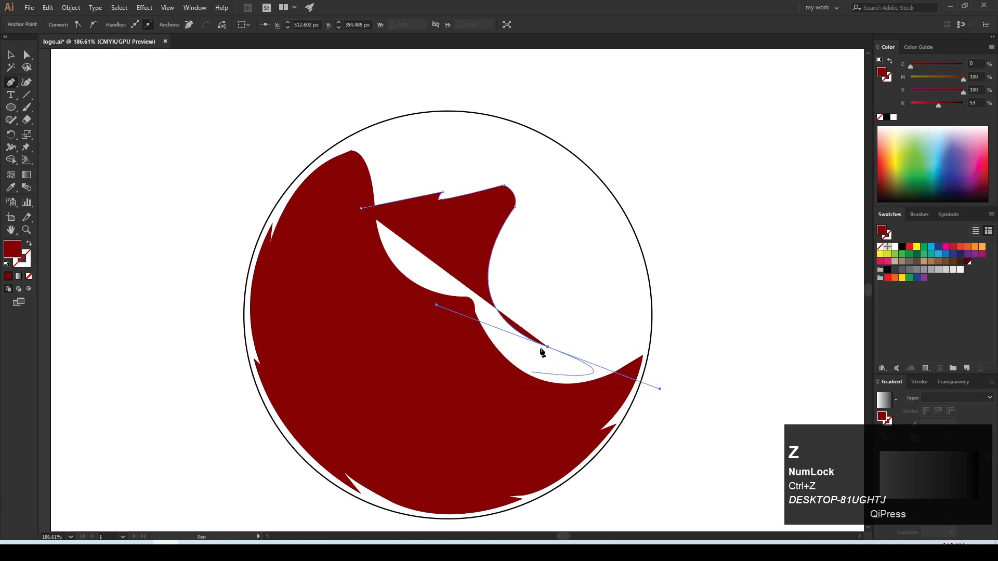
# Make the lower jaw's end anchor a corner, round the chin, and close the head outline over the dark red shape
pyautogui.keyDown('alt'); pyautogui.click(548, 346); pyautogui.keyUp('alt')
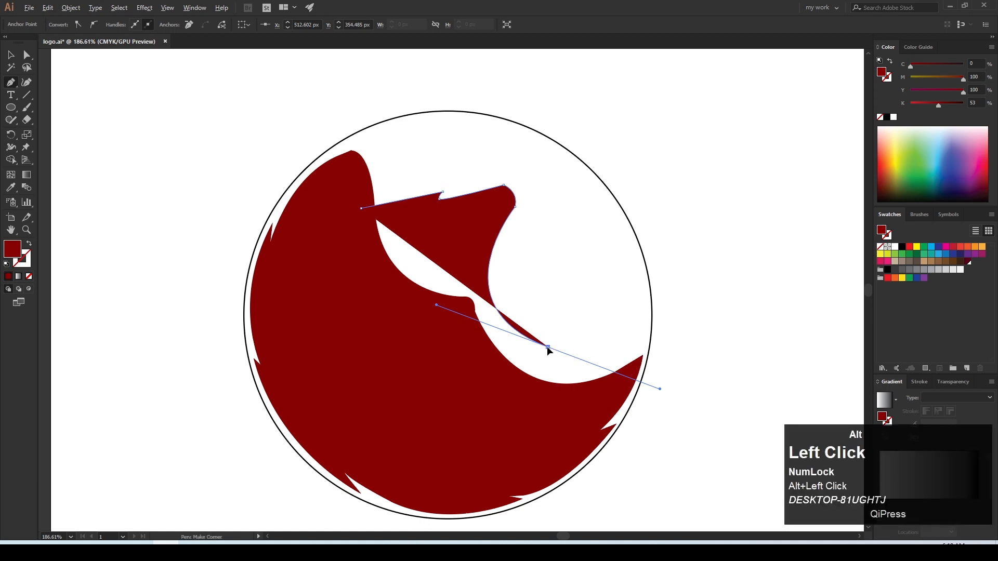
pyautogui.moveTo(545, 390); pyautogui.dragTo(518, 431)
pyautogui.hotkey('ctrl', 'z')
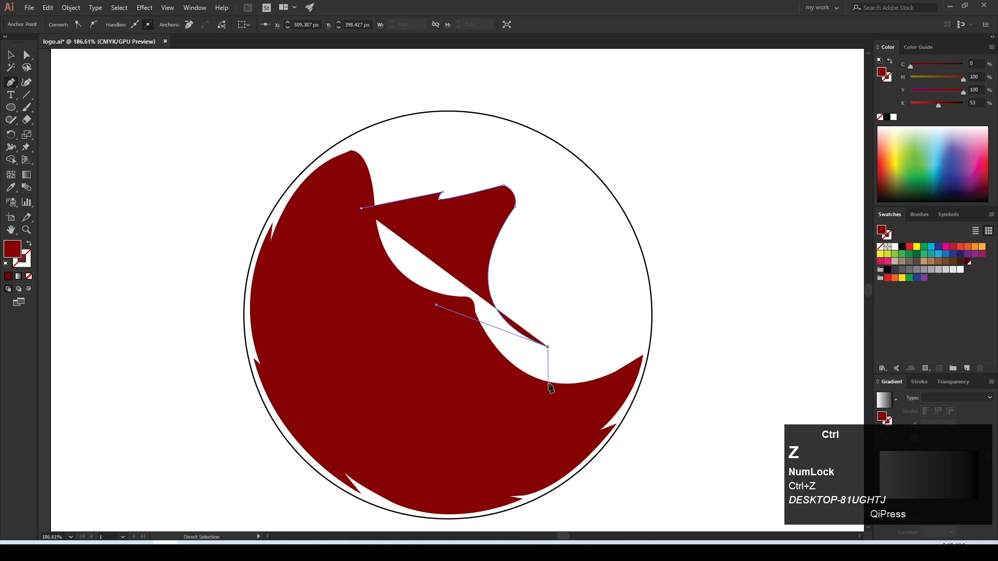
pyautogui.moveTo(548, 396); pyautogui.dragTo(538, 405)
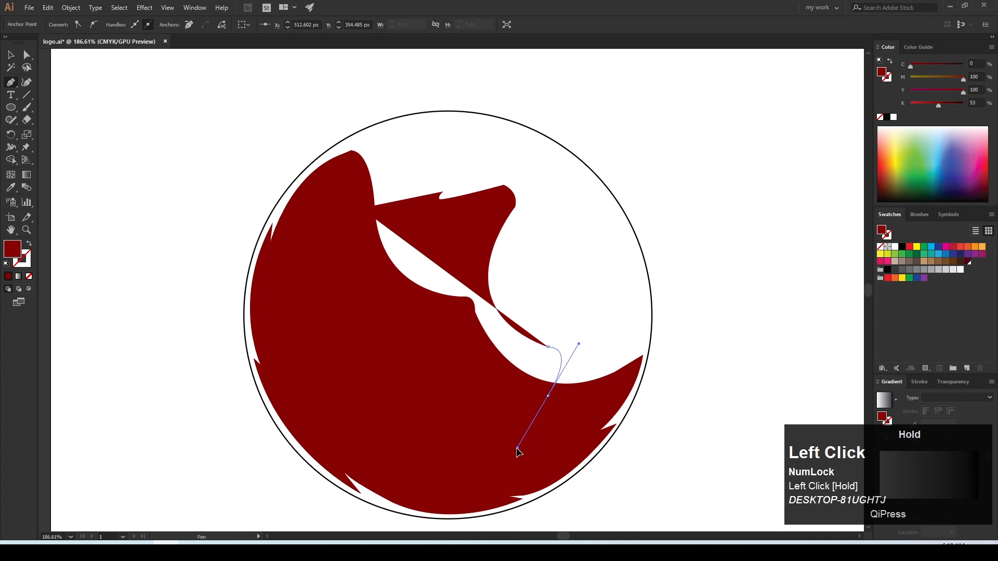
pyautogui.moveTo(519, 452); pyautogui.dragTo(509, 452)
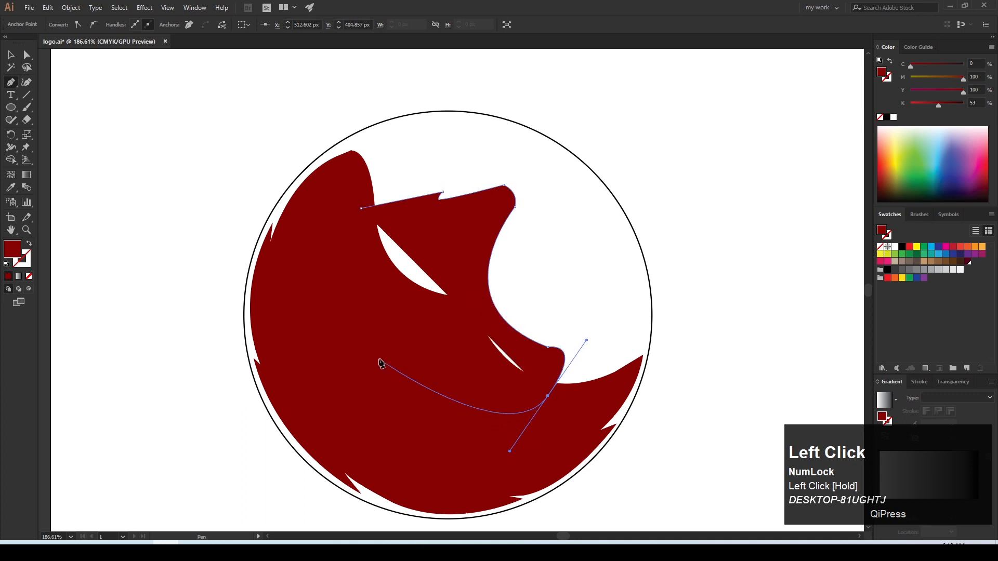
pyautogui.click(349, 305)
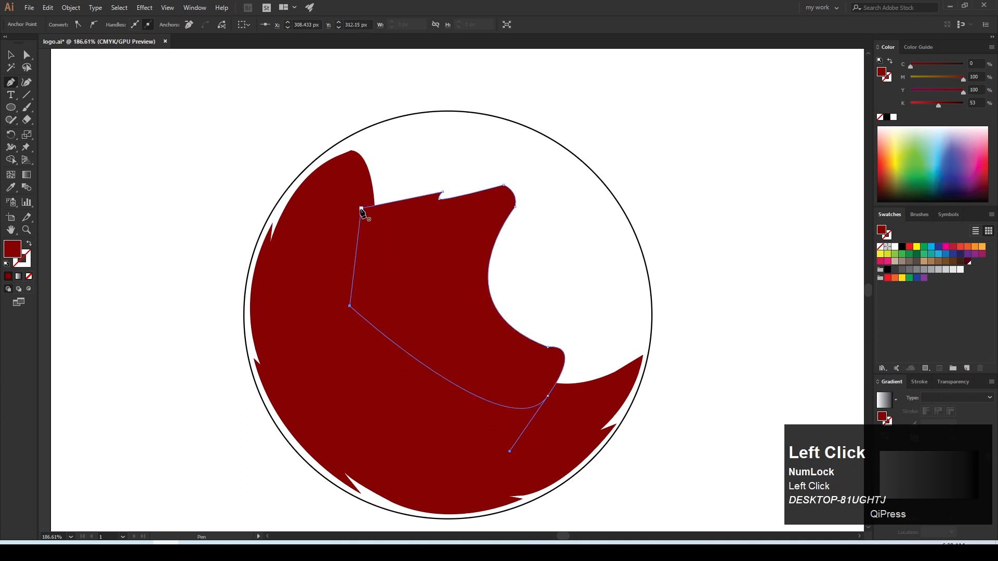
pyautogui.click(361, 209)
pyautogui.press('space')
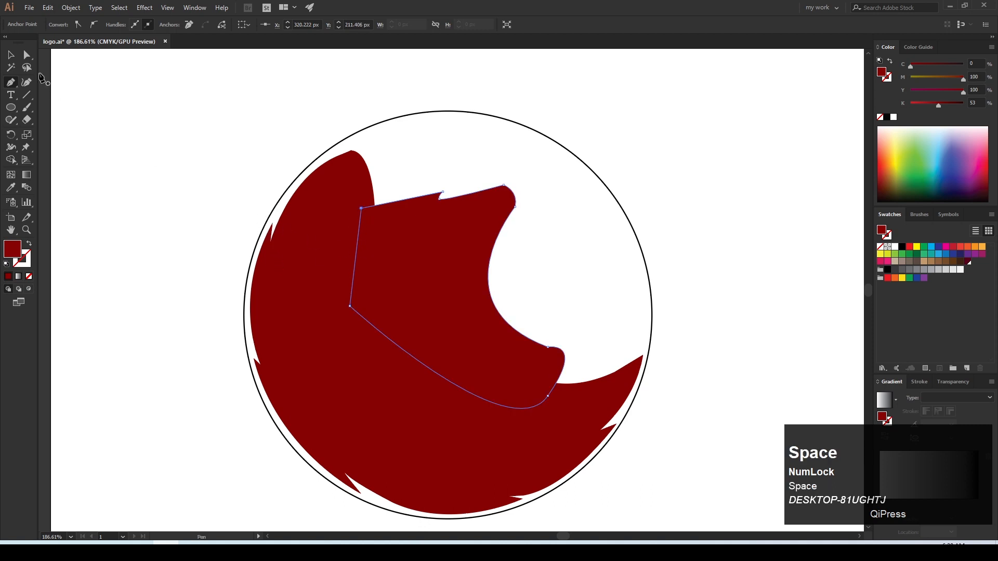
# Fill the head shape with orange (M 39, Y 100)
pyautogui.click(11, 54)
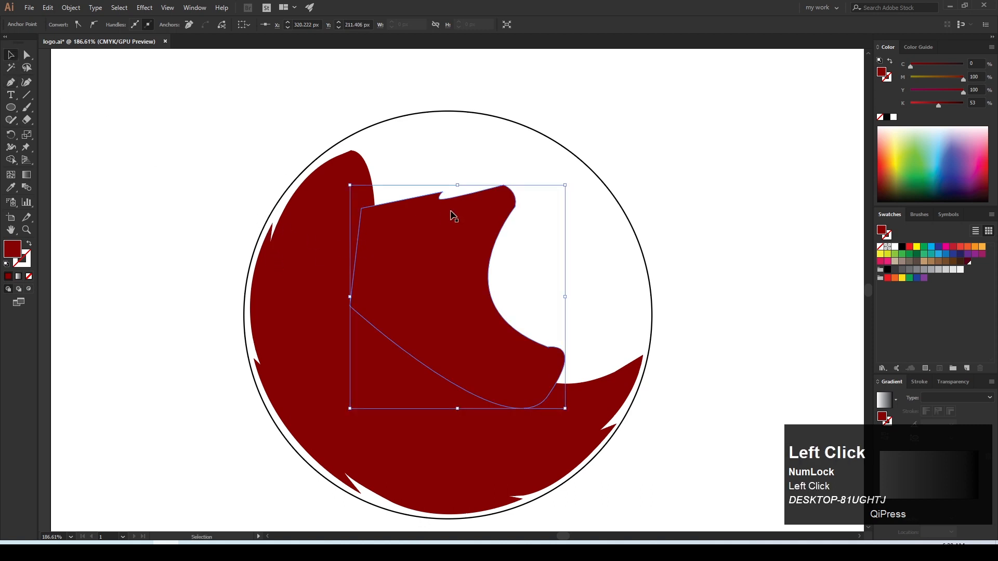
pyautogui.click(917, 247)
pyautogui.click(932, 77)
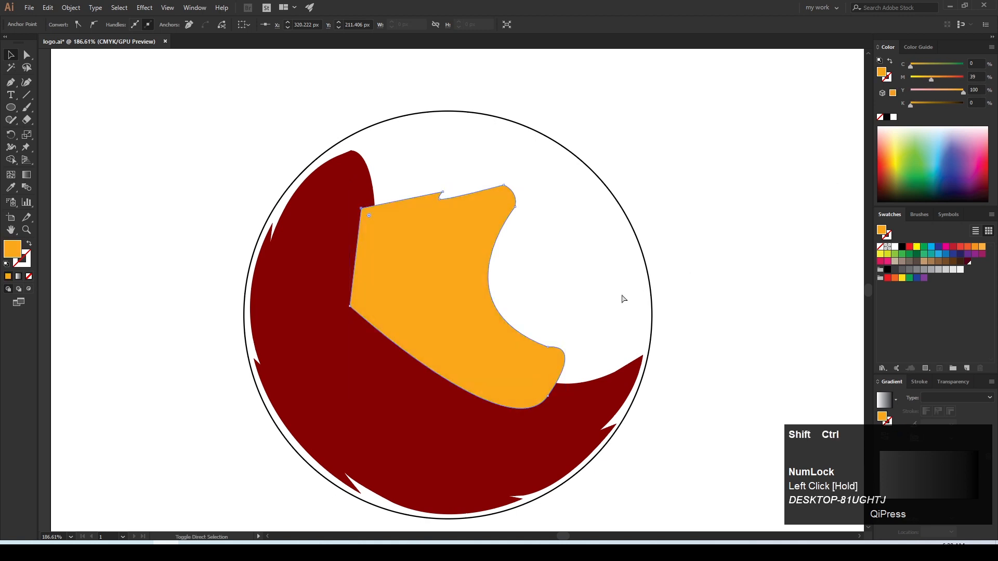
# Send the orange head behind the dark red shape and move it slightly upward
pyautogui.hotkey('ctrl', 'shift', ']')
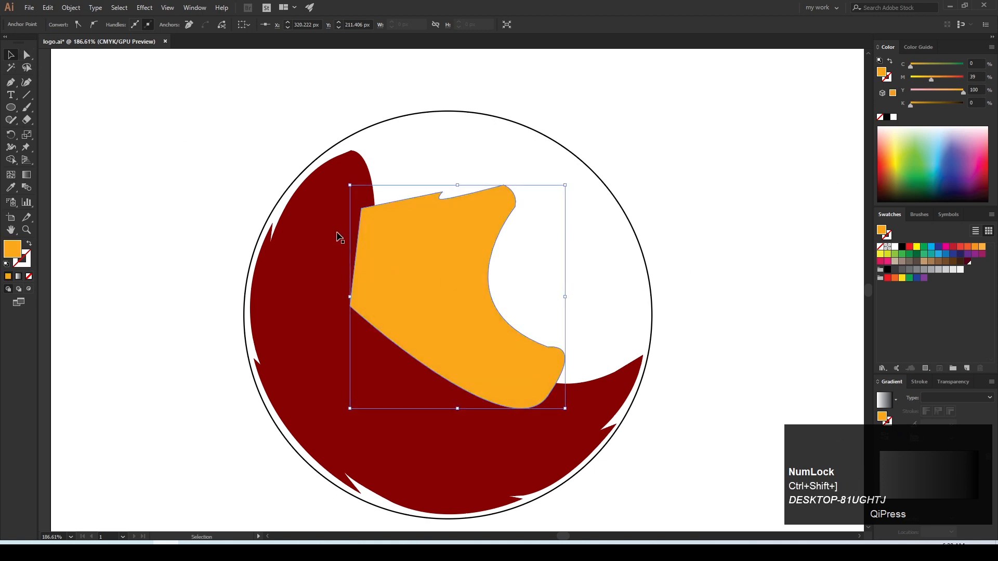
pyautogui.hotkey('ctrl', 'shift')
pyautogui.hotkey('ctrl', 'shift', '[')
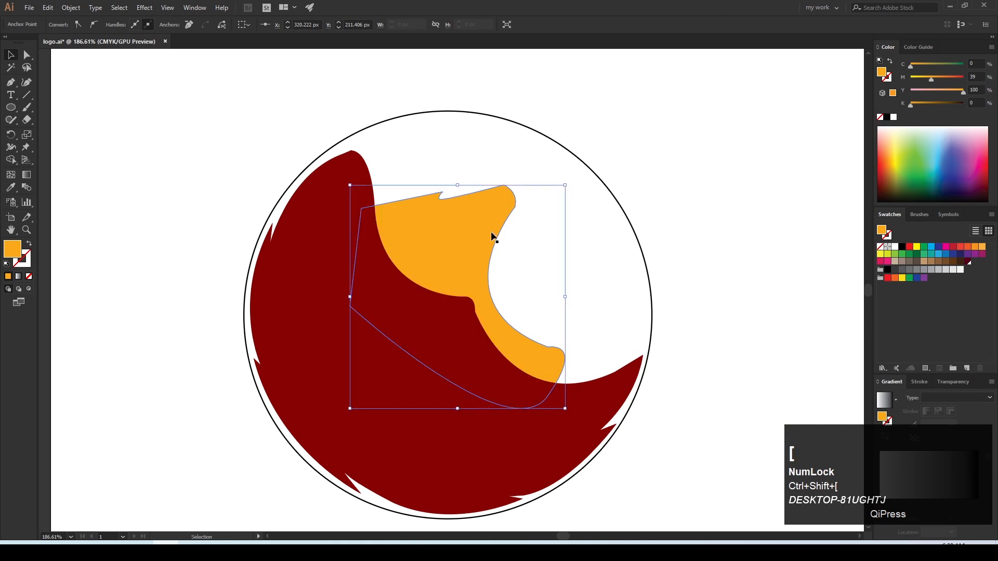
pyautogui.moveTo(486, 218); pyautogui.dragTo(483, 219)
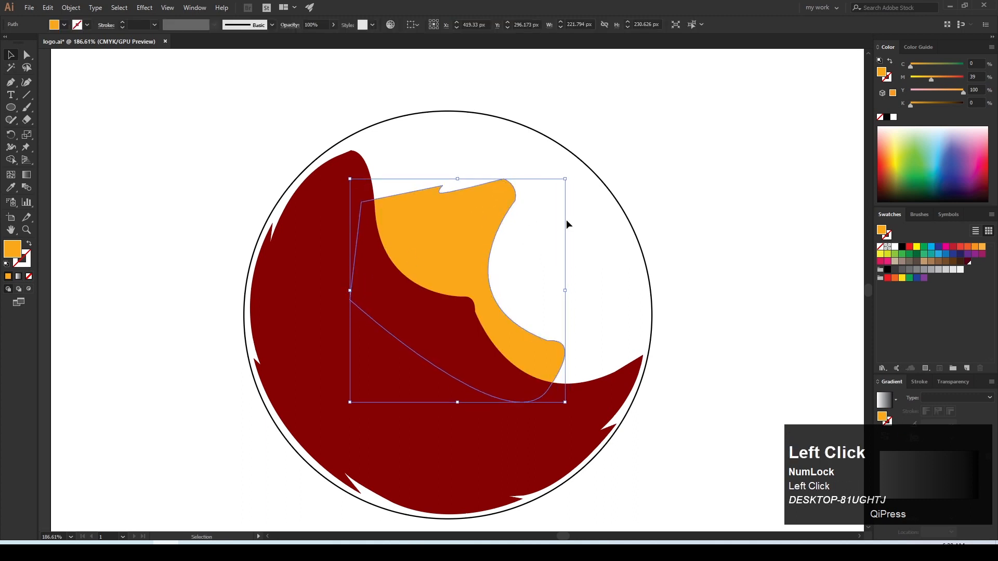
pyautogui.click(567, 224)
# Draw two small triangular black fangs, one pointing down from the upper jaw and one pointing up from the lower jaw
pyautogui.click(16, 83)
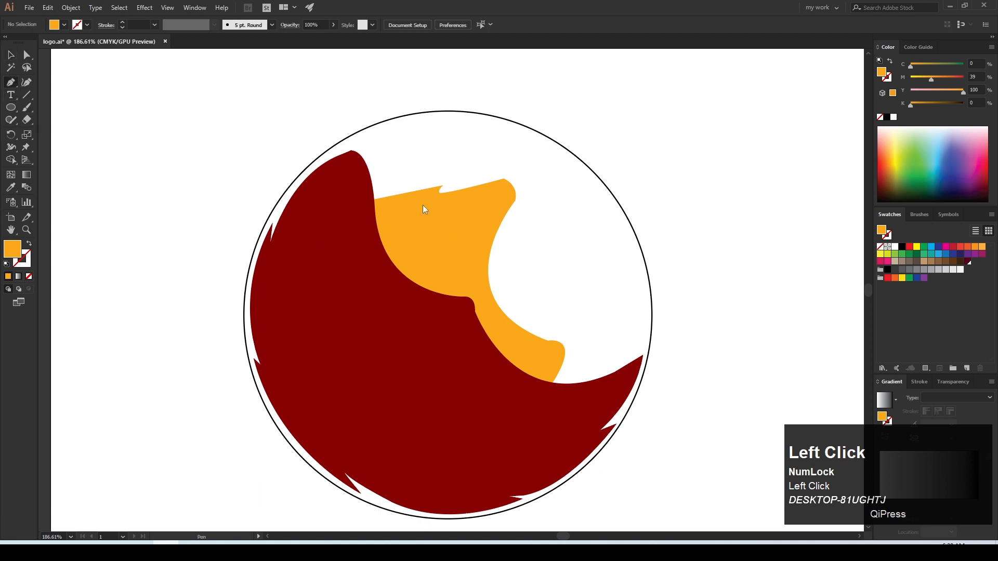
pyautogui.click(513, 231)
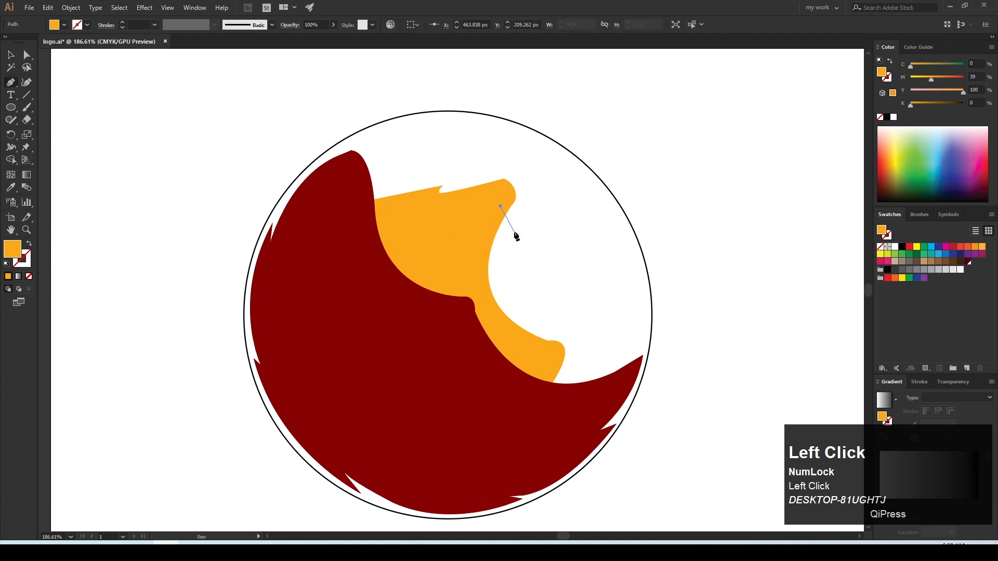
pyautogui.click(512, 198)
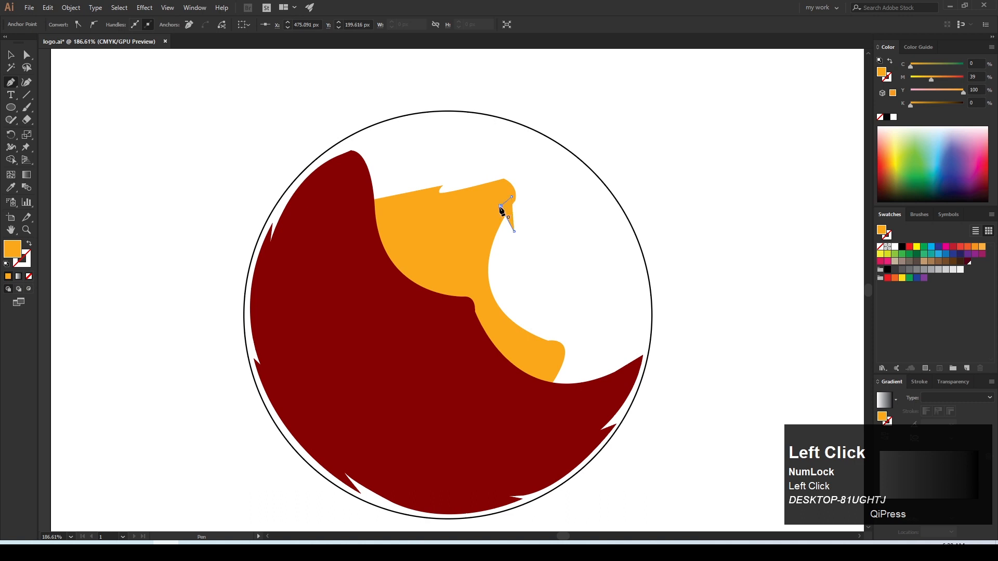
pyautogui.click(902, 247)
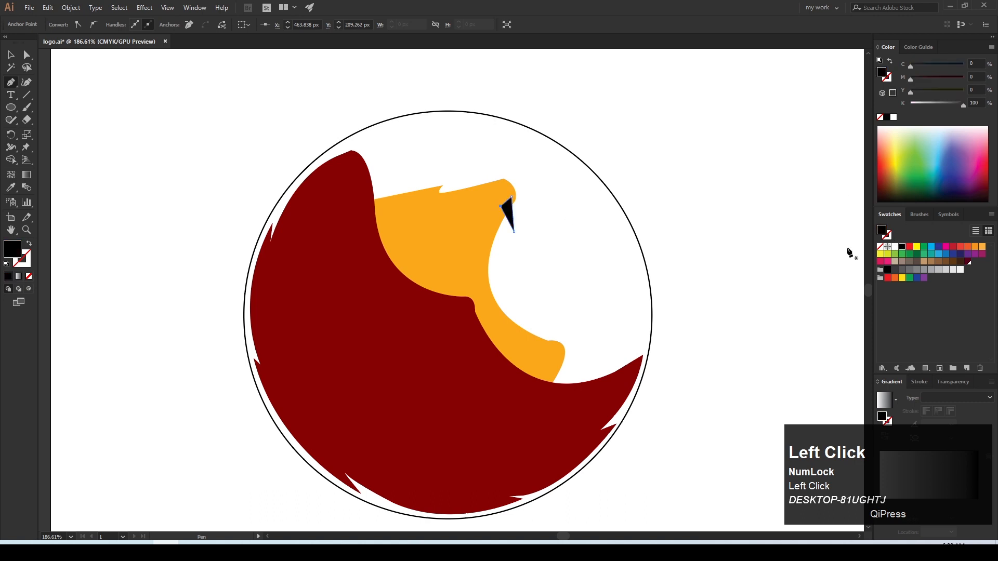
pyautogui.press('space')
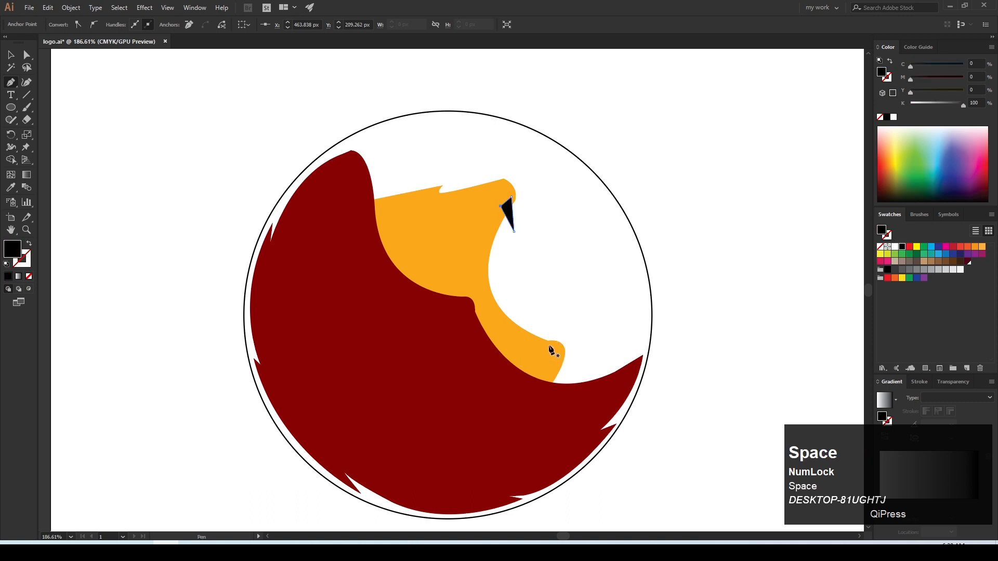
pyautogui.moveTo(549, 345); pyautogui.dragTo(553, 317)
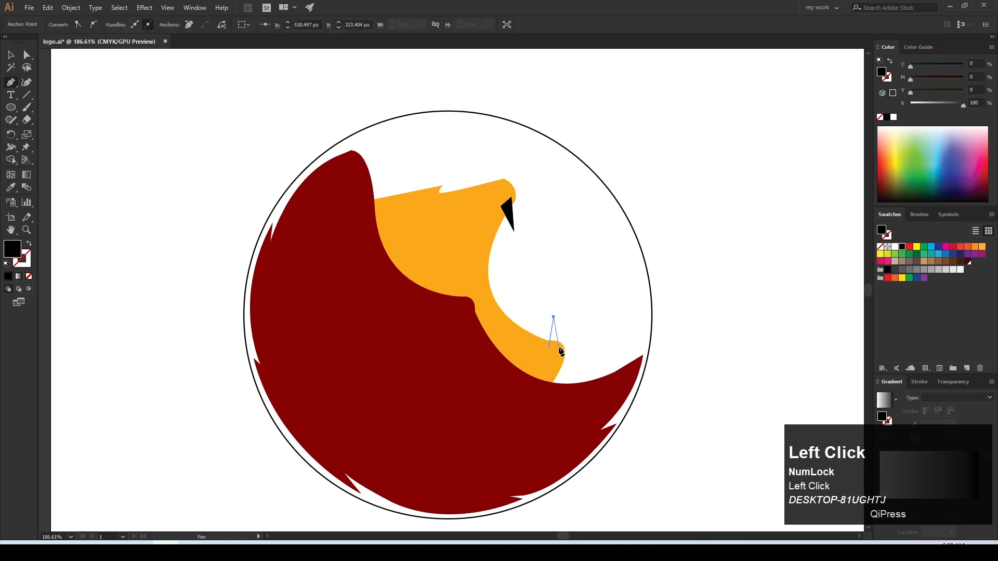
pyautogui.press('space')
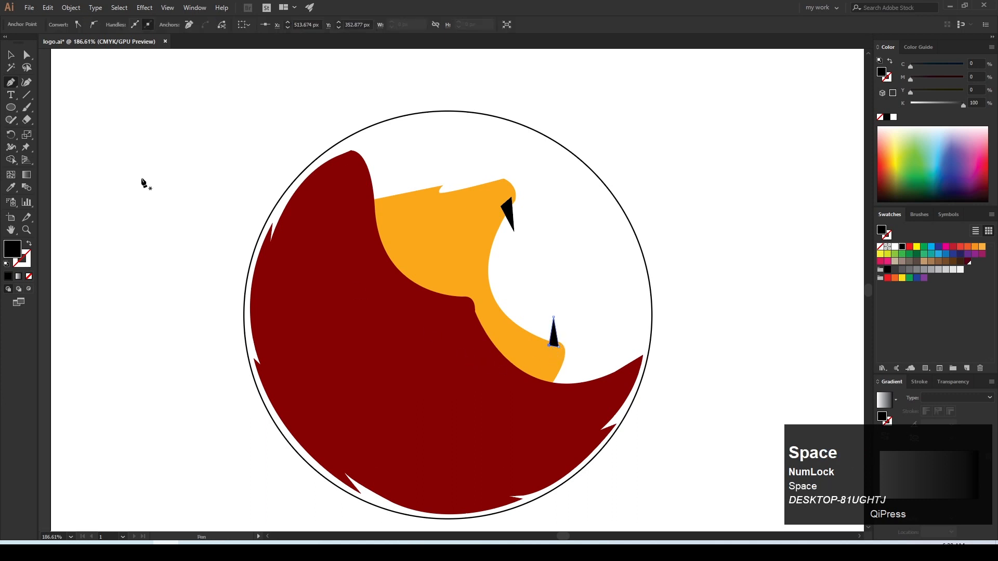
# Send both black fangs to the back so their bases sit behind the orange head
pyautogui.click(27, 55)
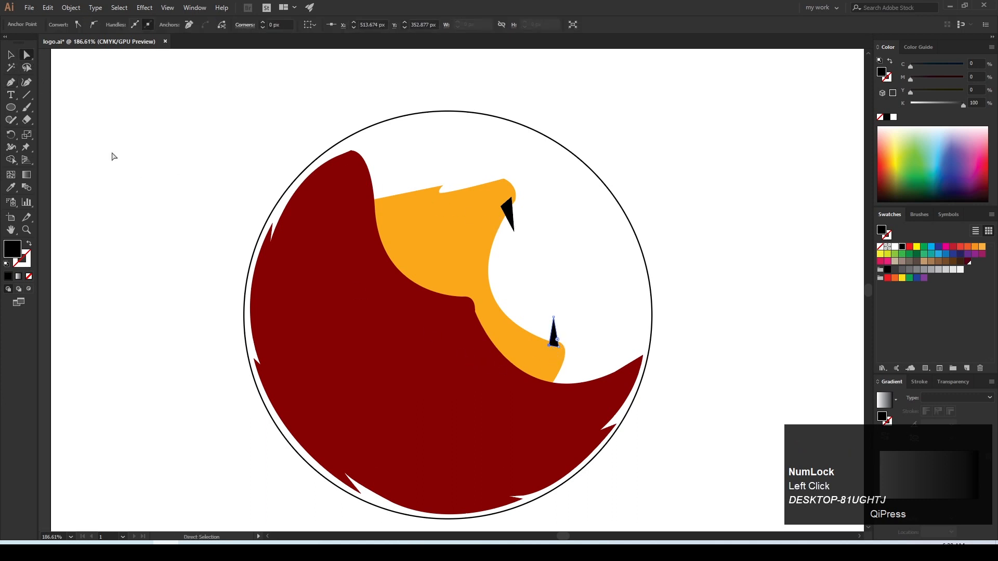
pyautogui.click(10, 54)
pyautogui.keyDown('shift'); pyautogui.click(512, 214); pyautogui.keyUp('shift')
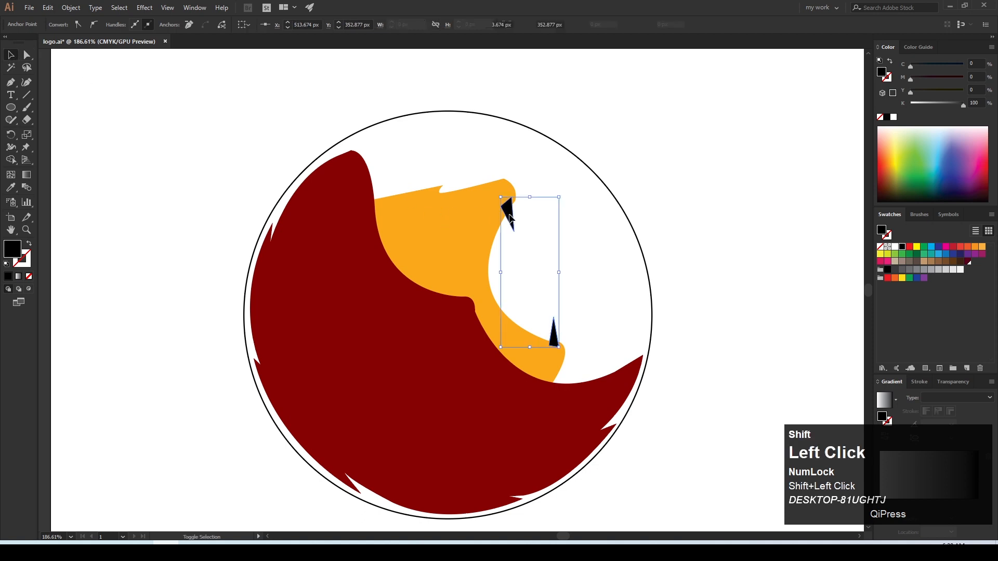
pyautogui.hotkey('ctrl', 'shift', ']')
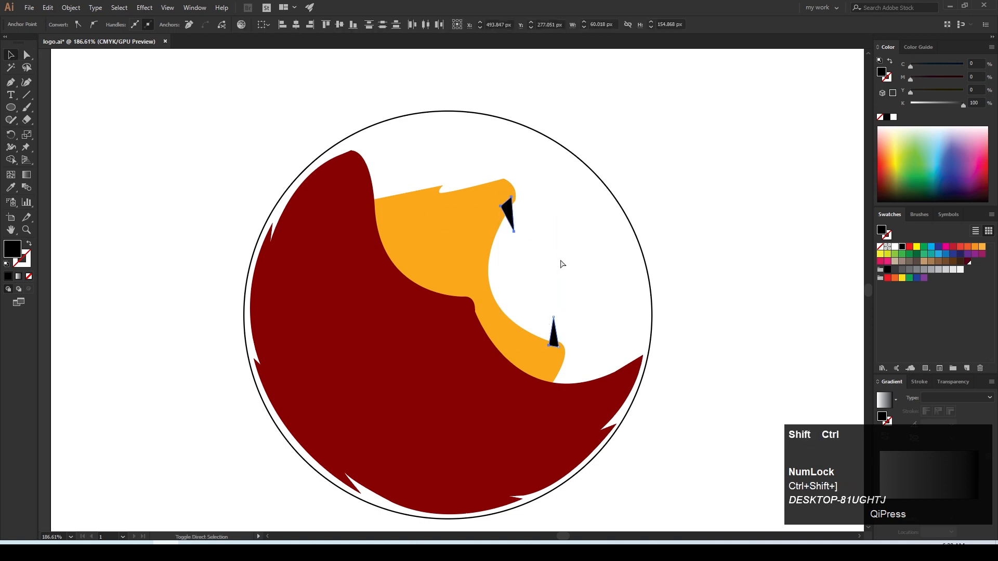
pyautogui.hotkey('ctrl', 'shift', '[')
pyautogui.click(565, 250)
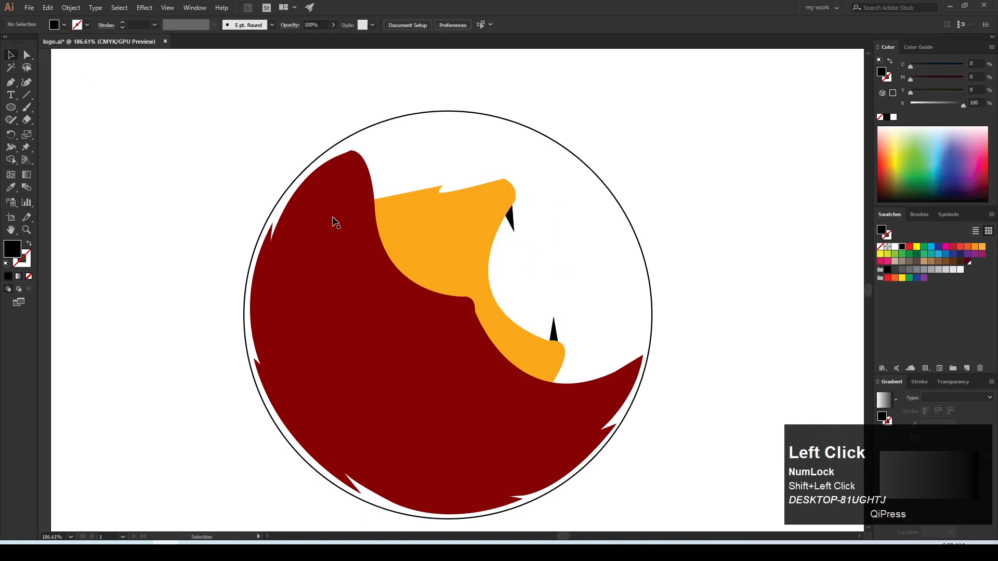
# Draw a small black almond-shaped eye on the upper part of the orange head
pyautogui.click(11, 82)
pyautogui.click(420, 225)
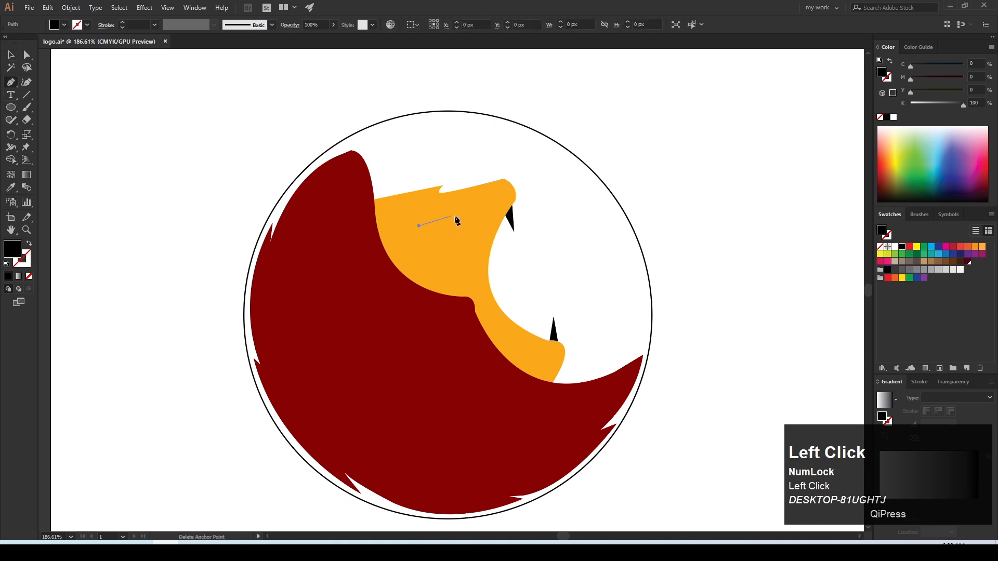
pyautogui.moveTo(456, 215); pyautogui.dragTo(473, 224)
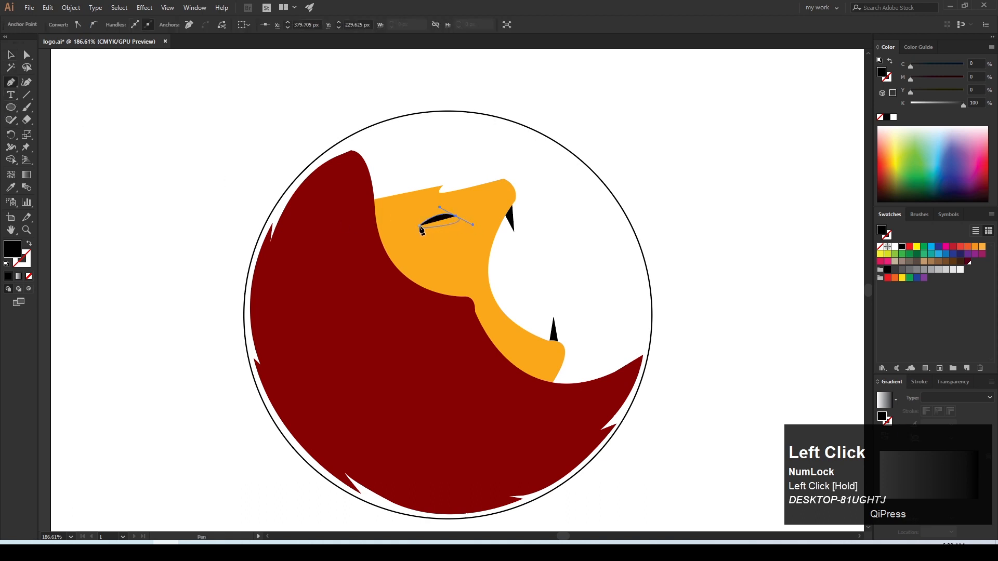
pyautogui.moveTo(400, 222); pyautogui.dragTo(400, 222)
pyautogui.click(404, 222)
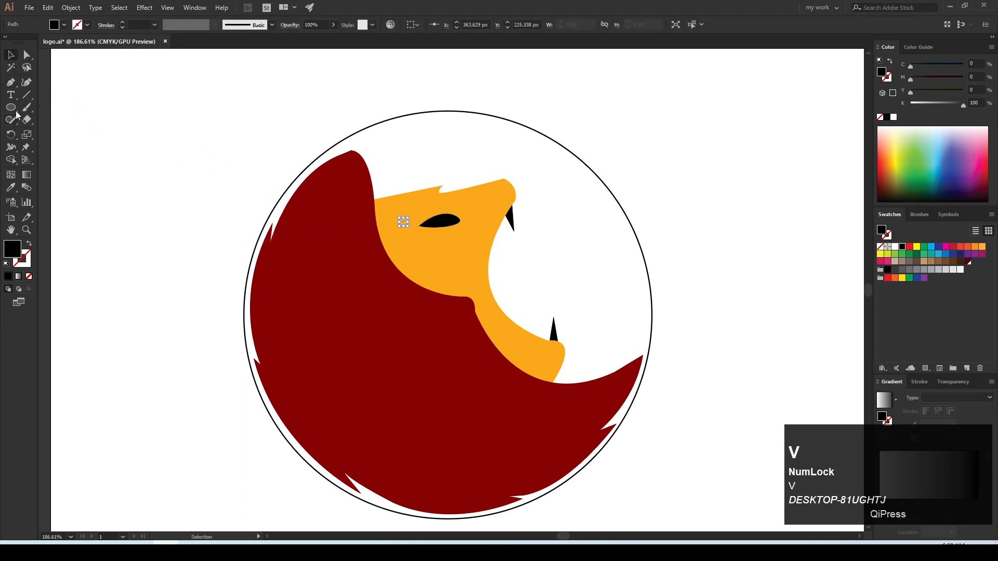
pyautogui.click(165, 186)
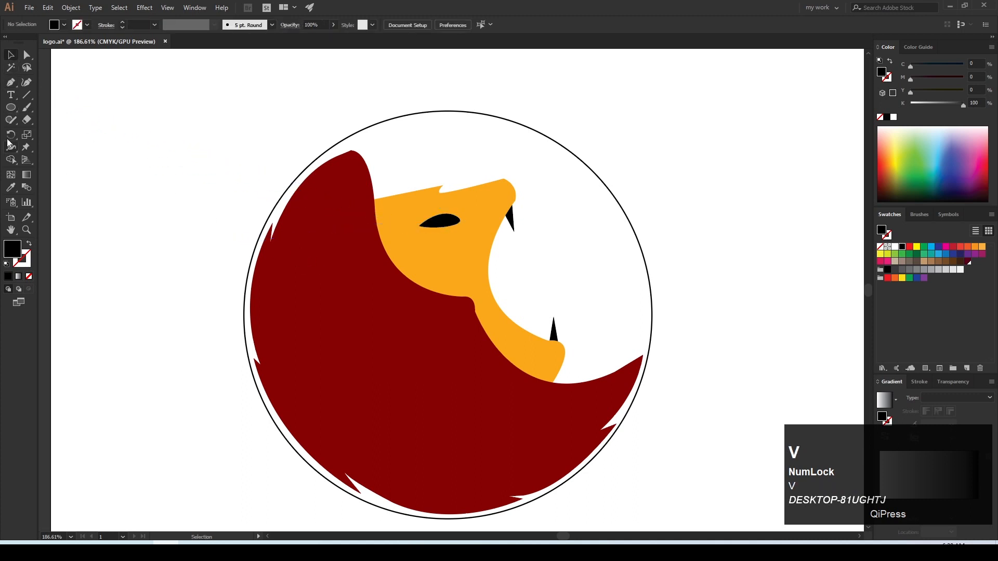
# Draw a curved path in the white space in front of the open mouth with the Pen tool, bulging toward the circle's edge
pyautogui.click(11, 83)
pyautogui.click(545, 233)
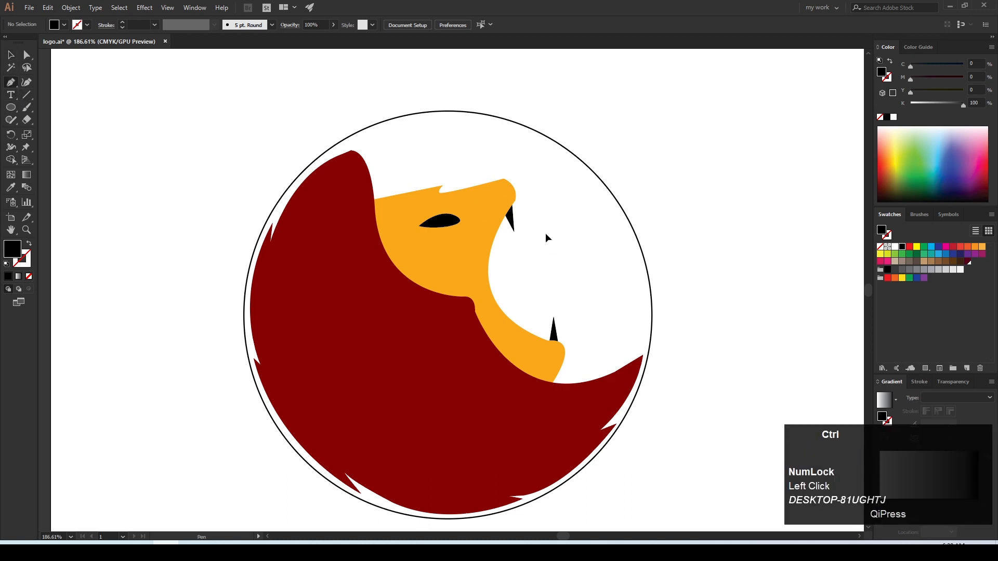
pyautogui.moveTo(564, 264); pyautogui.dragTo(566, 322)
pyautogui.hotkey('ctrl', 'z')
pyautogui.click(547, 229)
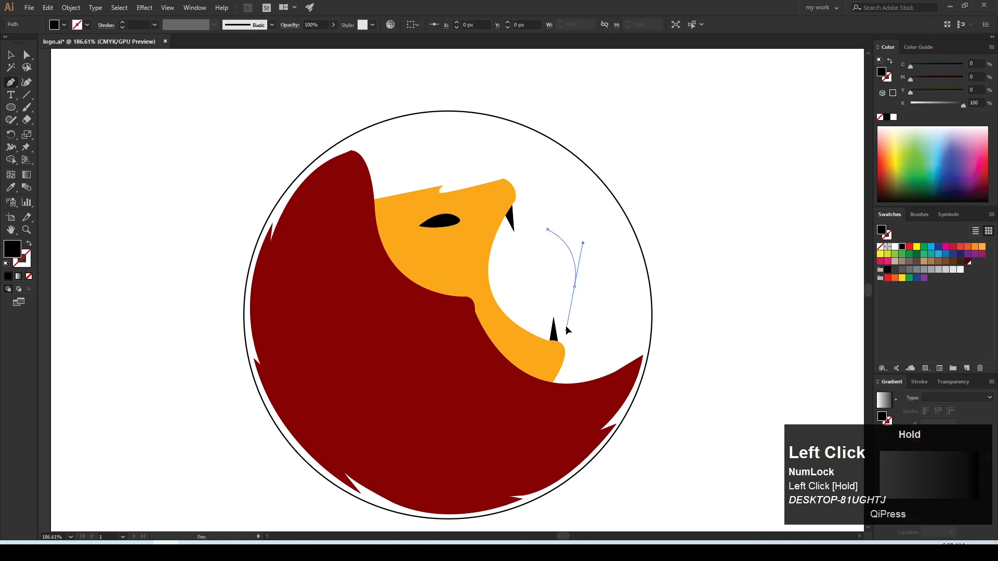
pyautogui.press('space')
pyautogui.press('v')
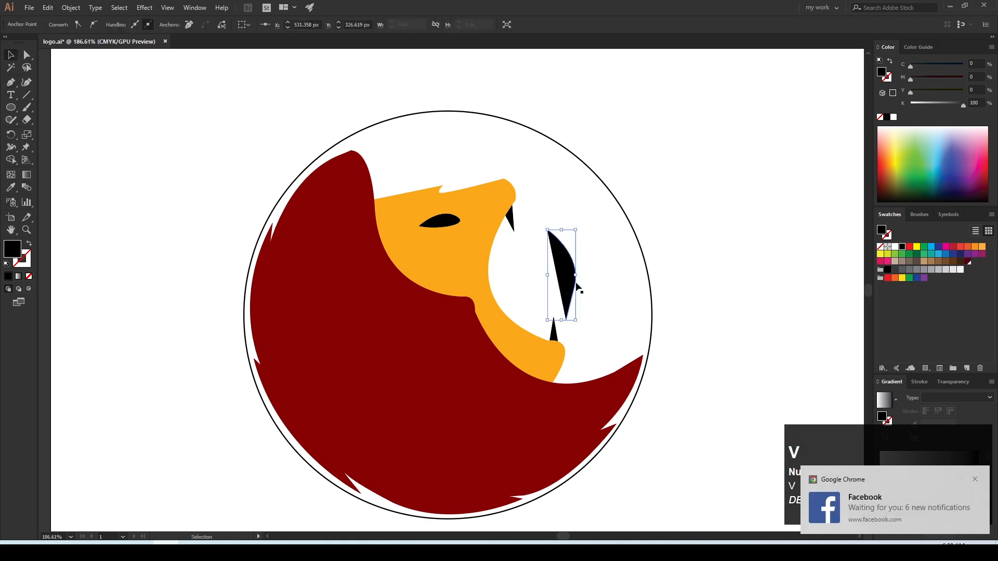
# Swap the curve's fill and stroke so it is an unfilled black line, and delete its extra lower segment
pyautogui.press('shift')
pyautogui.hotkey('shift', 'x')
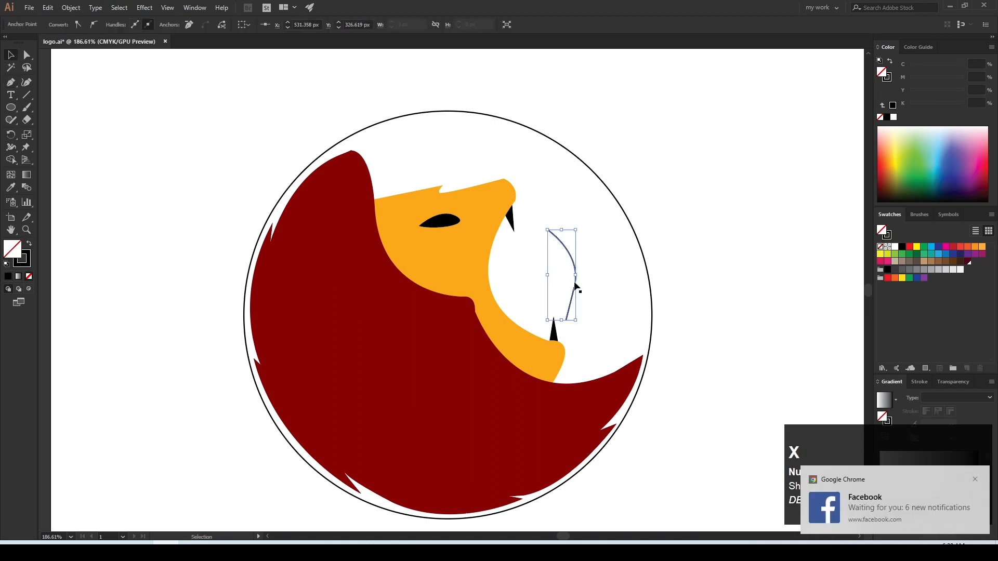
pyautogui.press('Delete')
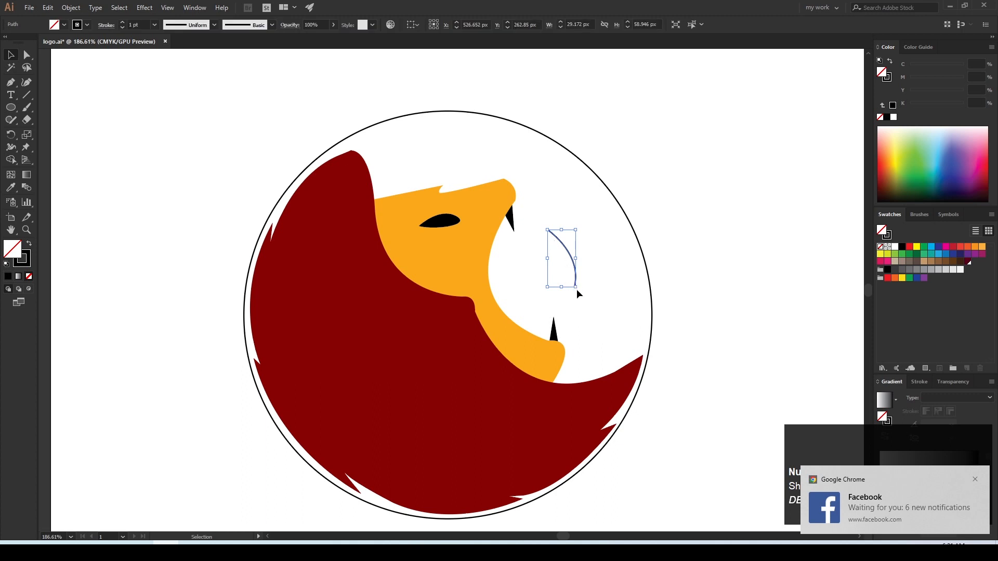
# Enlarge the arc in front of the mouth to about 35 by 91 px
pyautogui.click(577, 287)
pyautogui.click(575, 283)
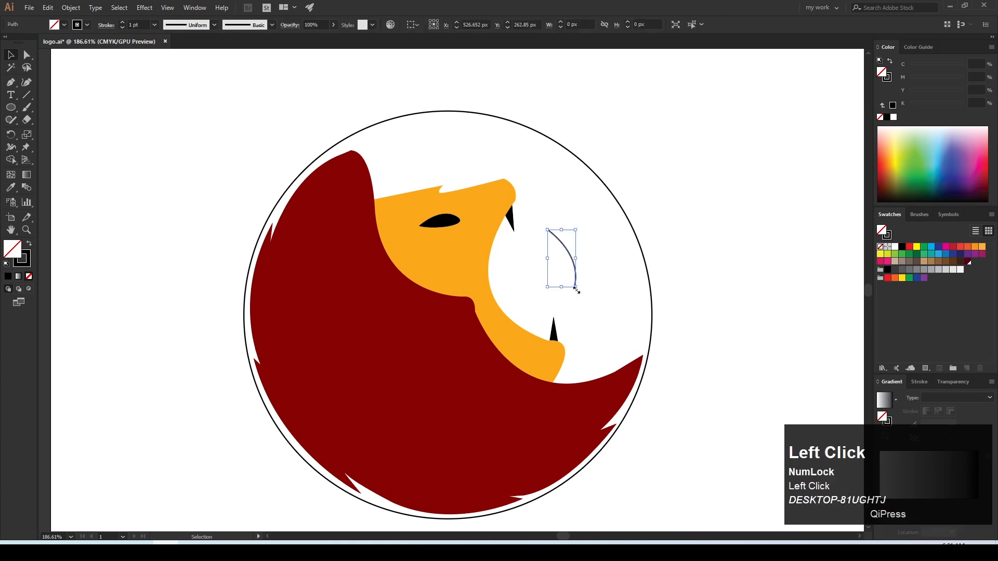
pyautogui.moveTo(576, 287); pyautogui.dragTo(581, 318)
# Duplicate the arc outward toward the circle's edge and scale the copy up into a larger second sound-wave line
pyautogui.moveTo(578, 281); pyautogui.dragTo(592, 271)
pyautogui.hotkey('alt', 'shift')
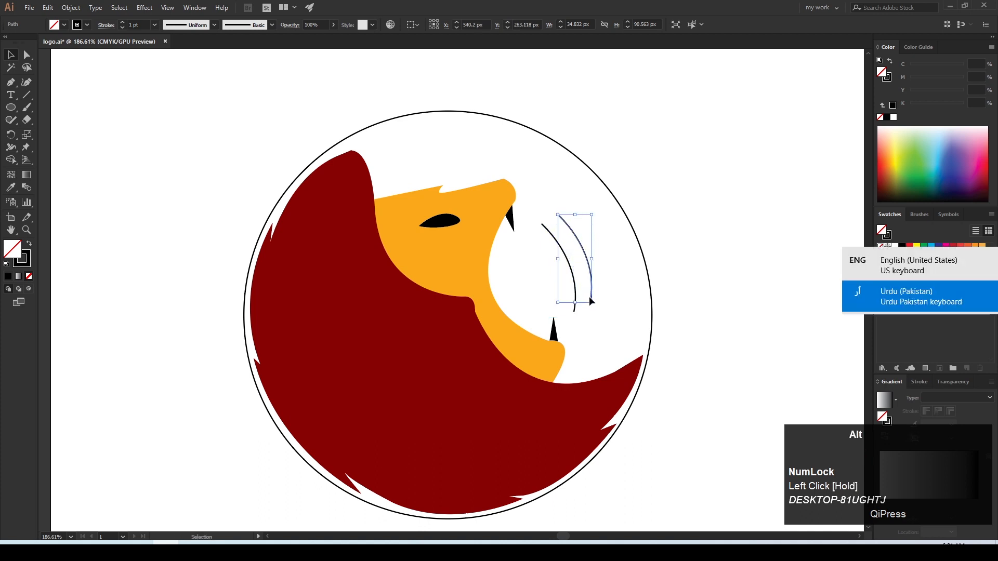
pyautogui.moveTo(591, 312)
pyautogui.mouseDown()
pyautogui.moveTo(601, 341)
pyautogui.moveTo(601, 328)
pyautogui.mouseUp()
# Duplicate the second arc outward, enlarge the copy to about 55 by 142 px, and space it evenly inside the circle as a third line
pyautogui.moveTo(597, 279)
pyautogui.mouseDown()
pyautogui.moveTo(588, 267)
pyautogui.moveTo(609, 263)
pyautogui.mouseUp()
pyautogui.moveTo(609, 310); pyautogui.dragTo(619, 351)
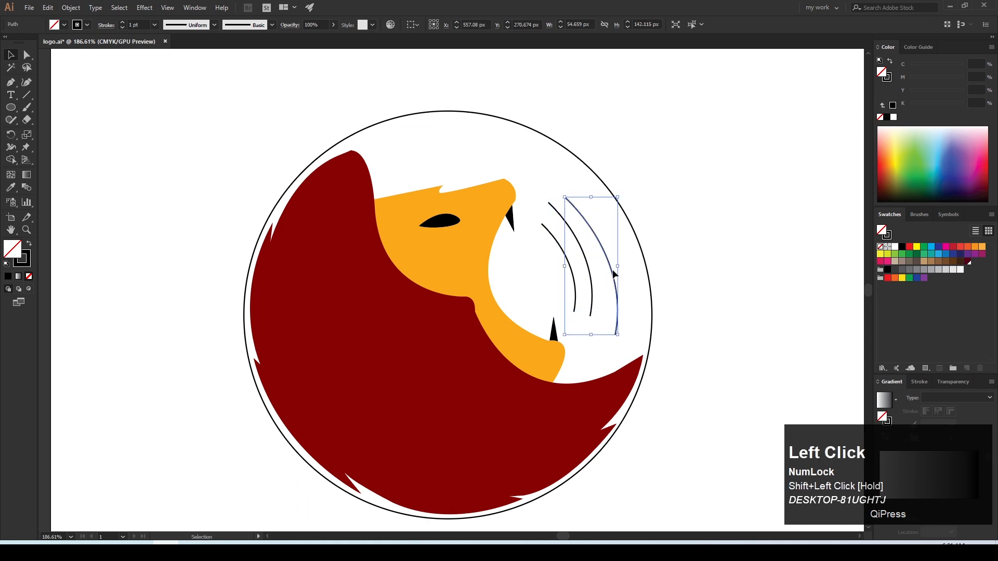
pyautogui.moveTo(607, 257)
pyautogui.mouseDown()
pyautogui.moveTo(595, 238)
pyautogui.moveTo(607, 267)
pyautogui.mouseUp()
pyautogui.click(669, 229)
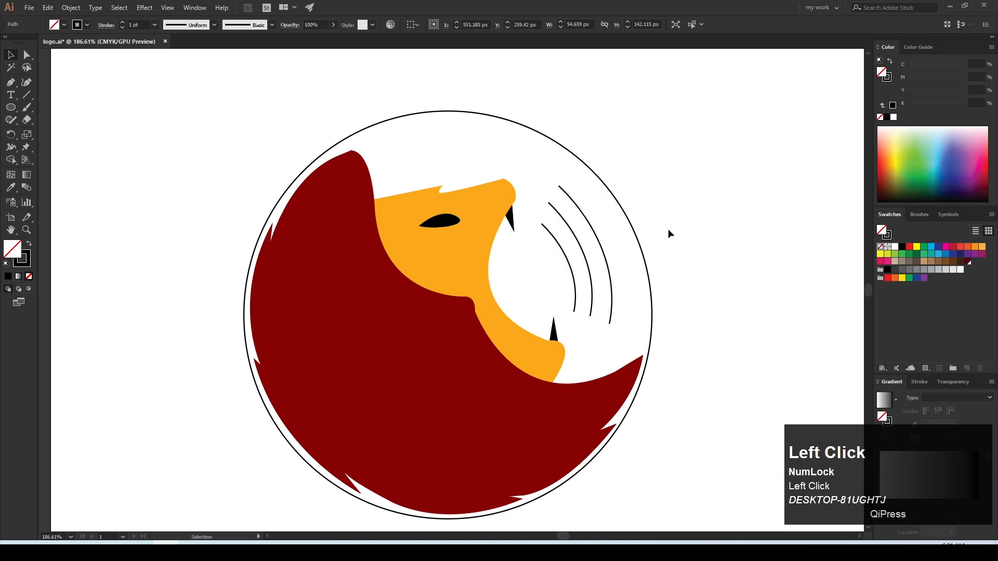